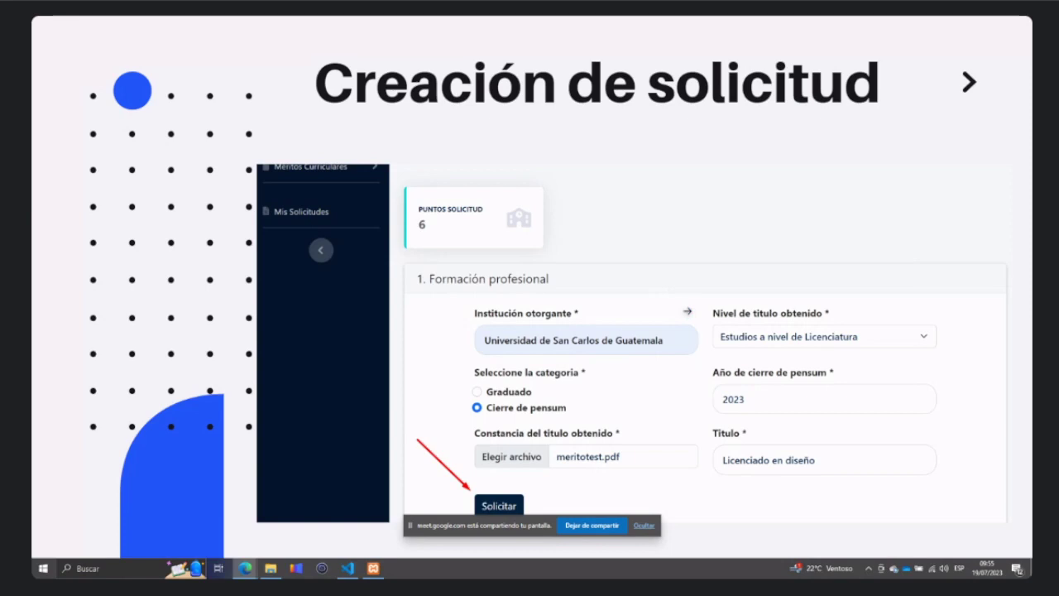
left_click(687, 311)
left_click(867, 243)
left_click(887, 241)
left_click(877, 241)
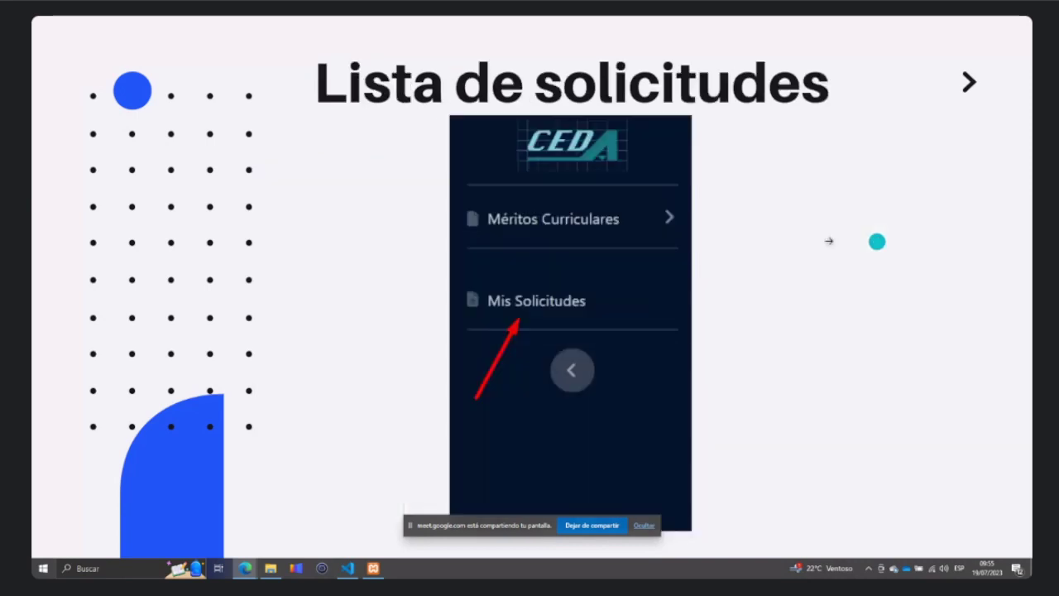
left_click(508, 316)
left_click(698, 282)
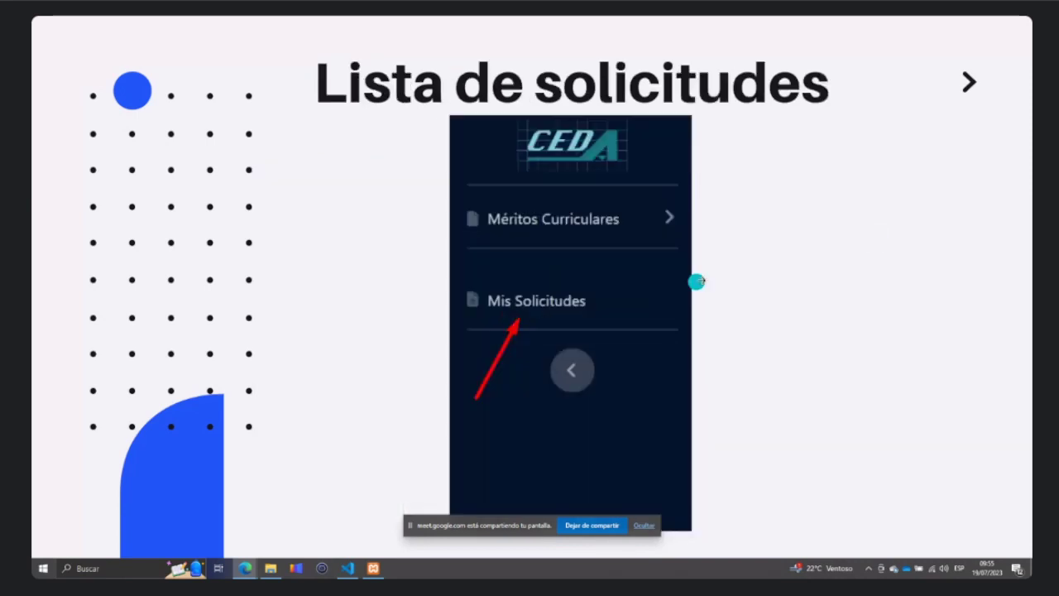
left_click(767, 319)
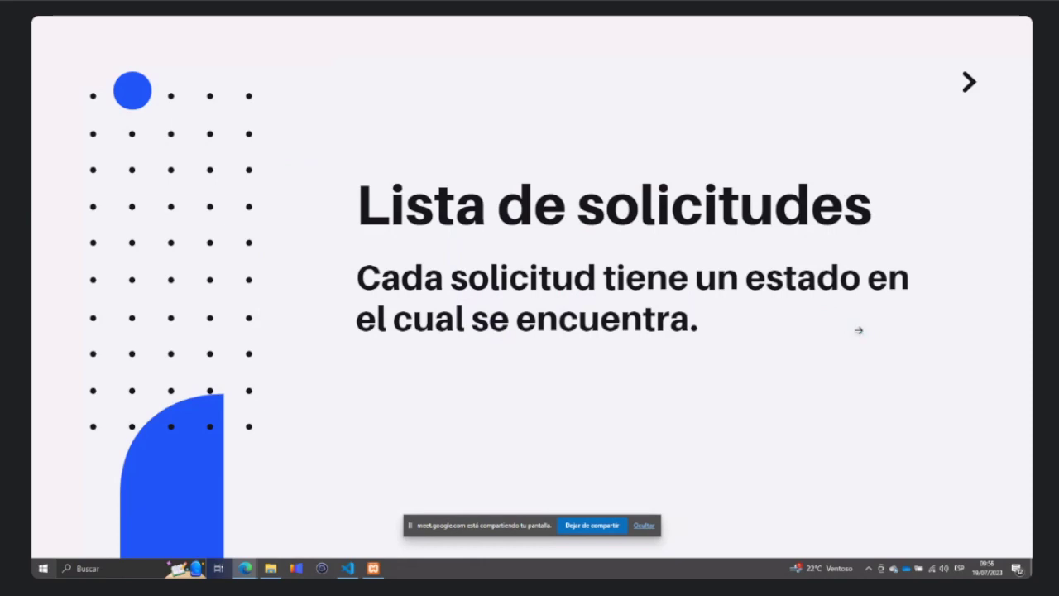
key("Right")
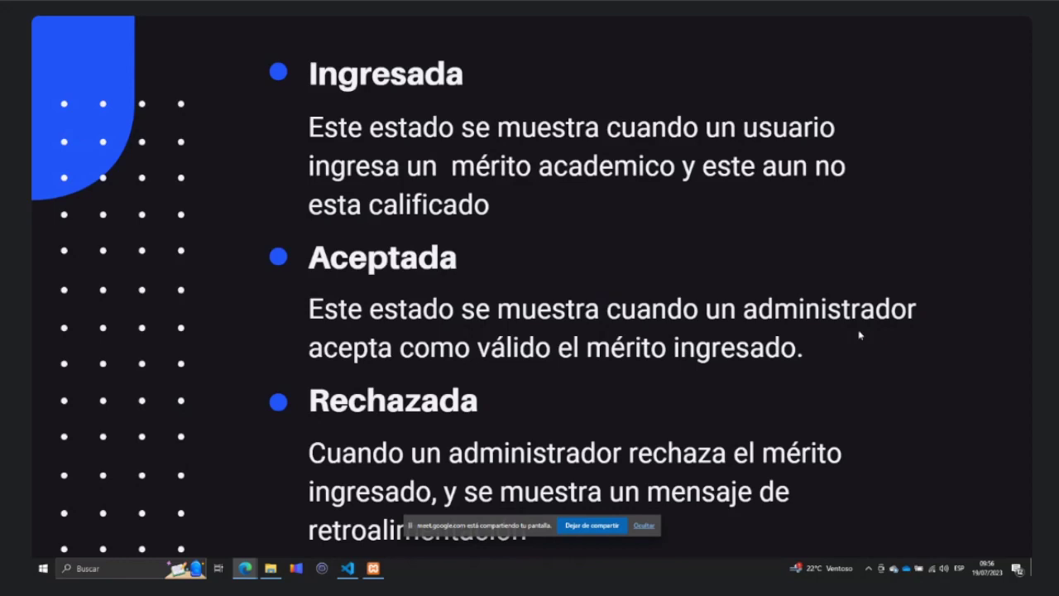
left_click(649, 528)
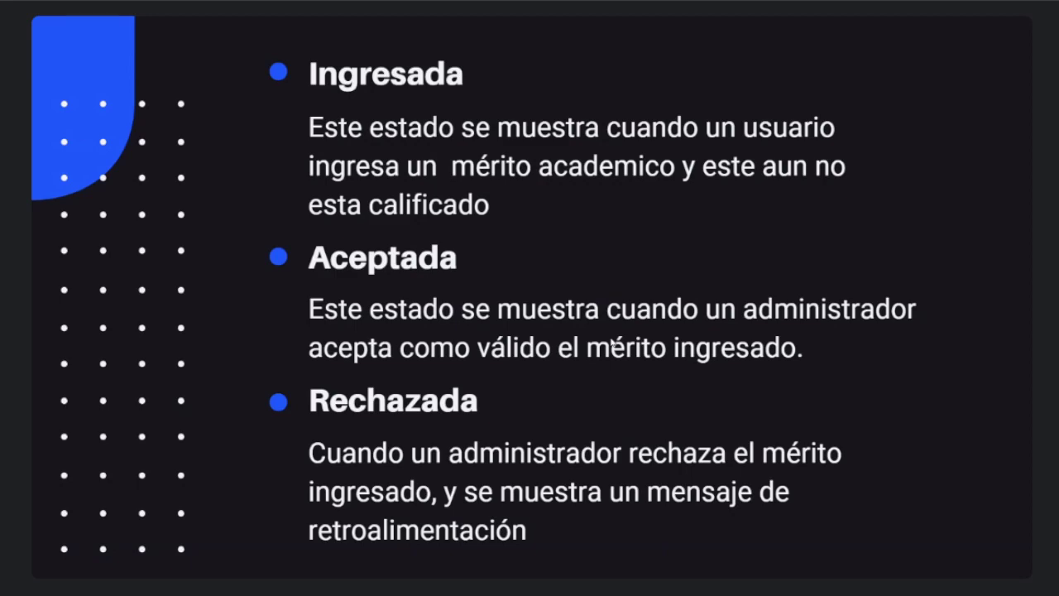
left_click(879, 276)
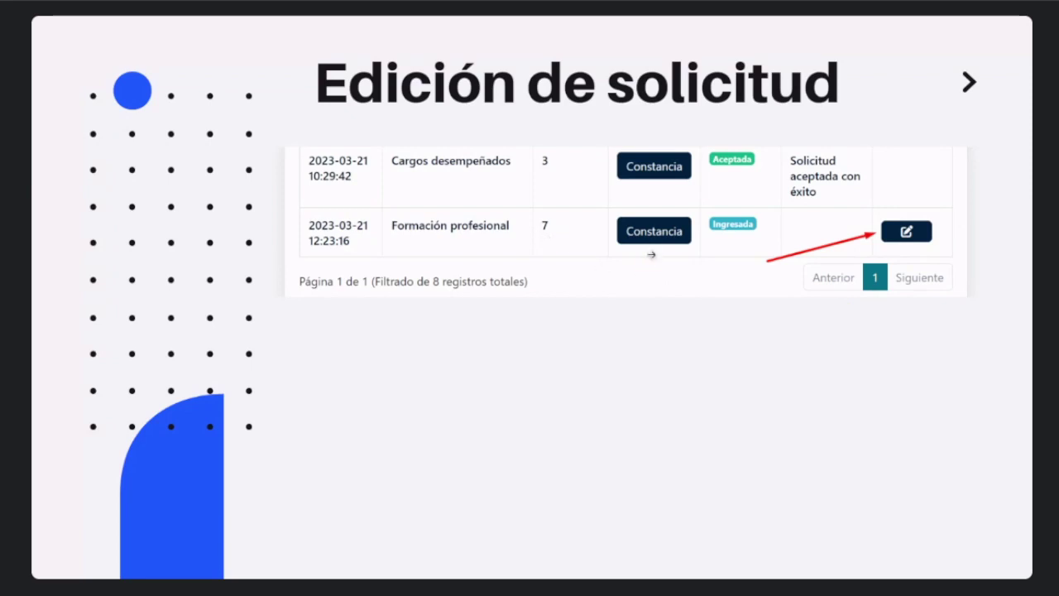
left_click(985, 276)
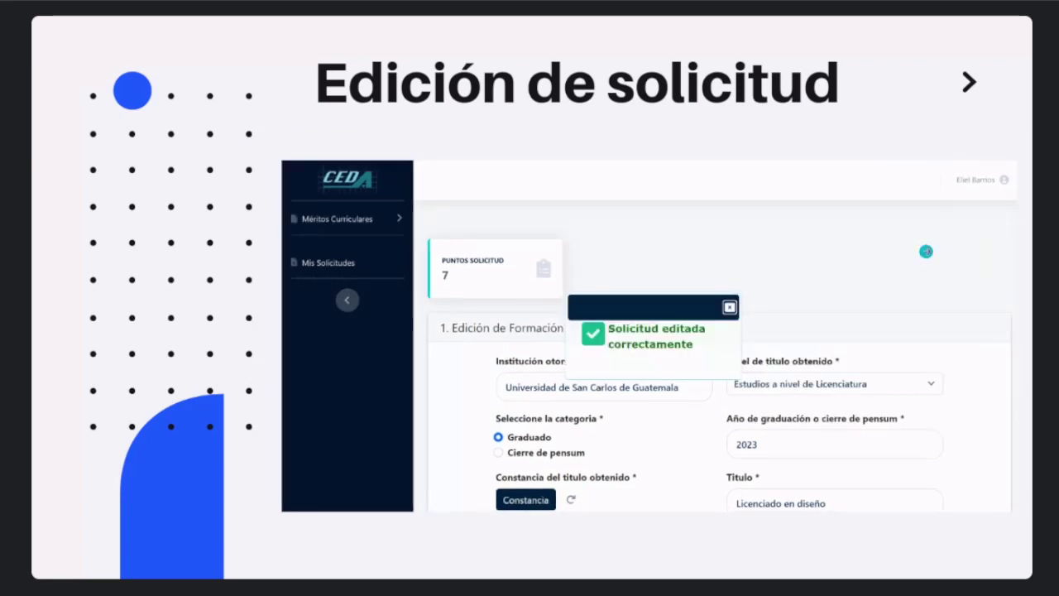
key("Right")
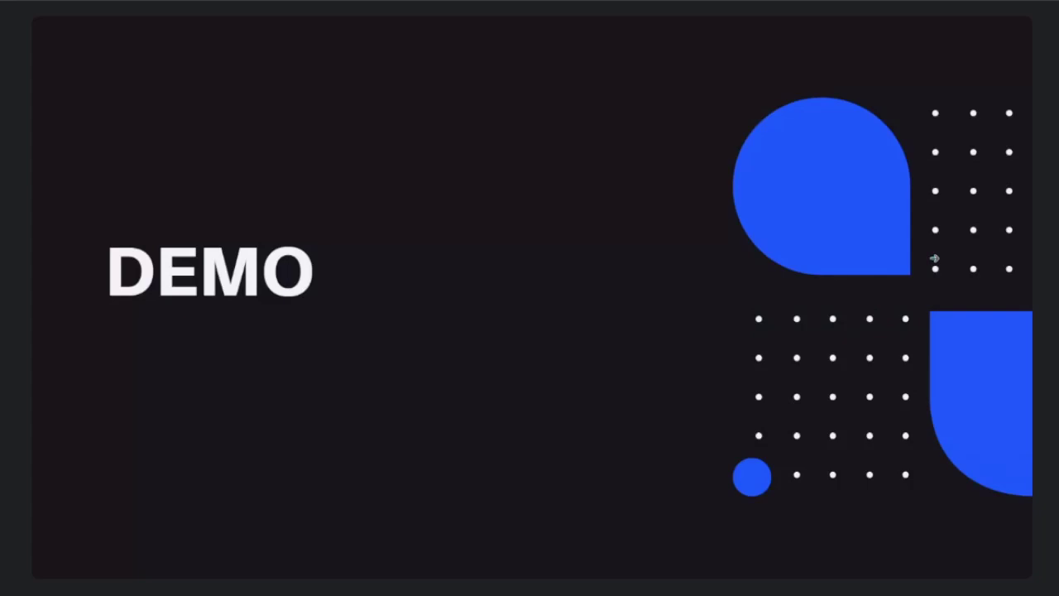
key("Escape")
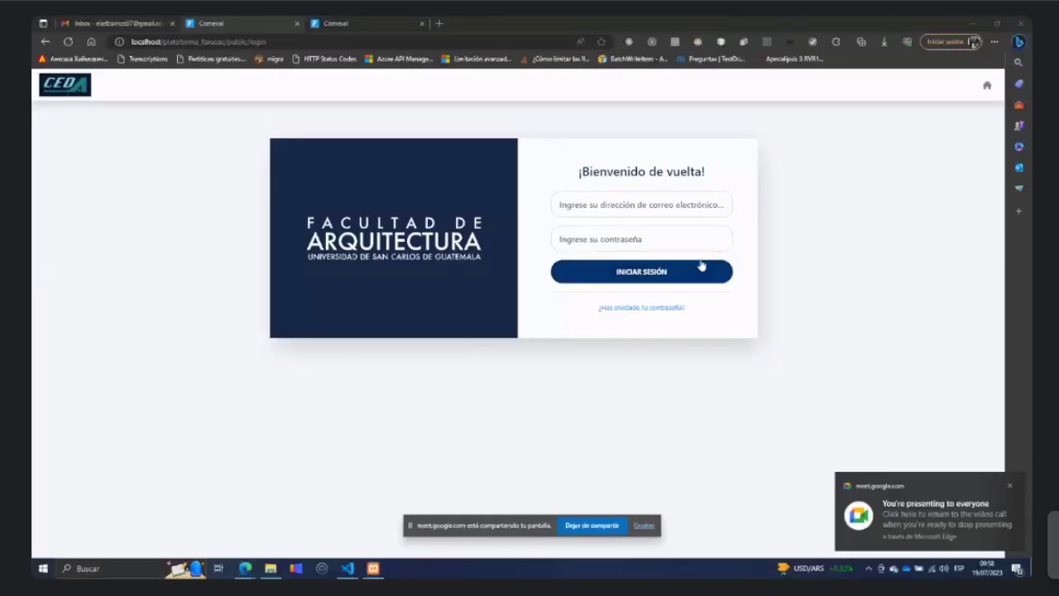
Dismiss the screen-sharing notification and sign in with the account's e-mail address and password.
left_click(1014, 486)
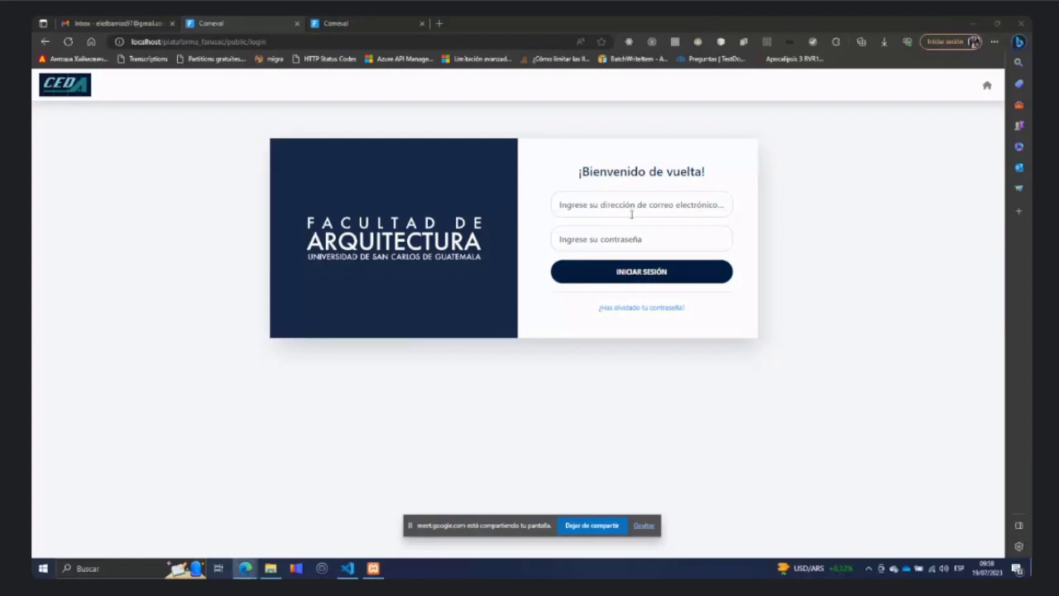
left_click(632, 212)
left_click(619, 241)
left_click(592, 235)
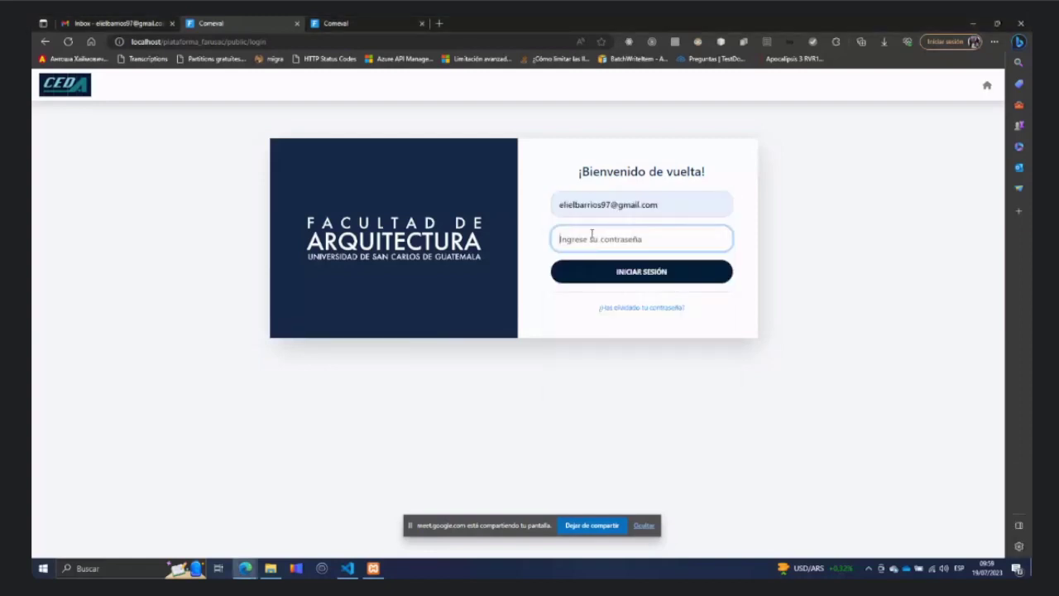
type("•••••")
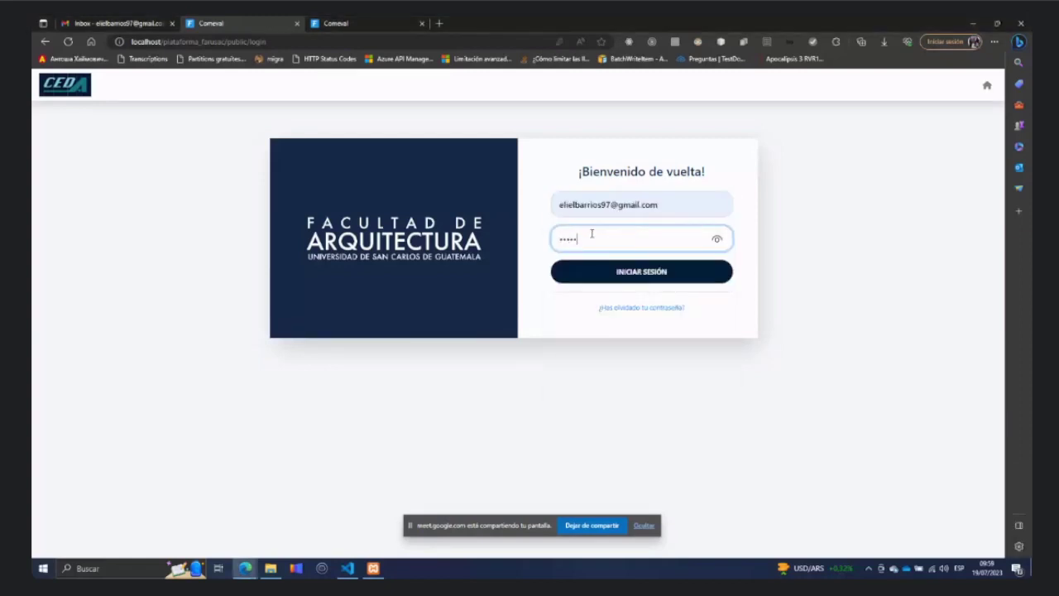
left_click(640, 272)
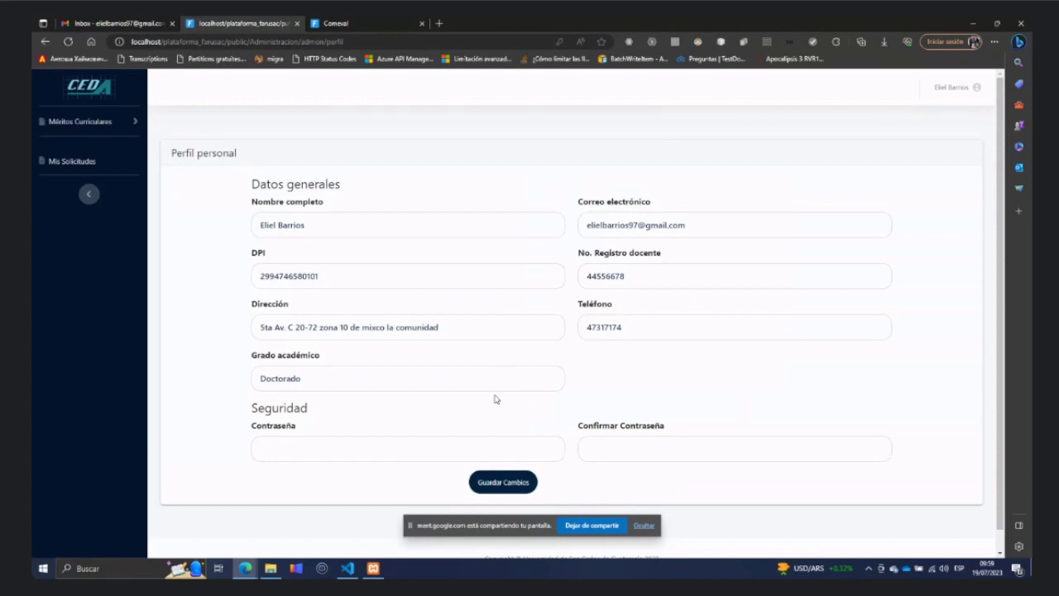
Open the Premios form of the Méritos Curriculares and highlight the available time notice.
left_click(124, 122)
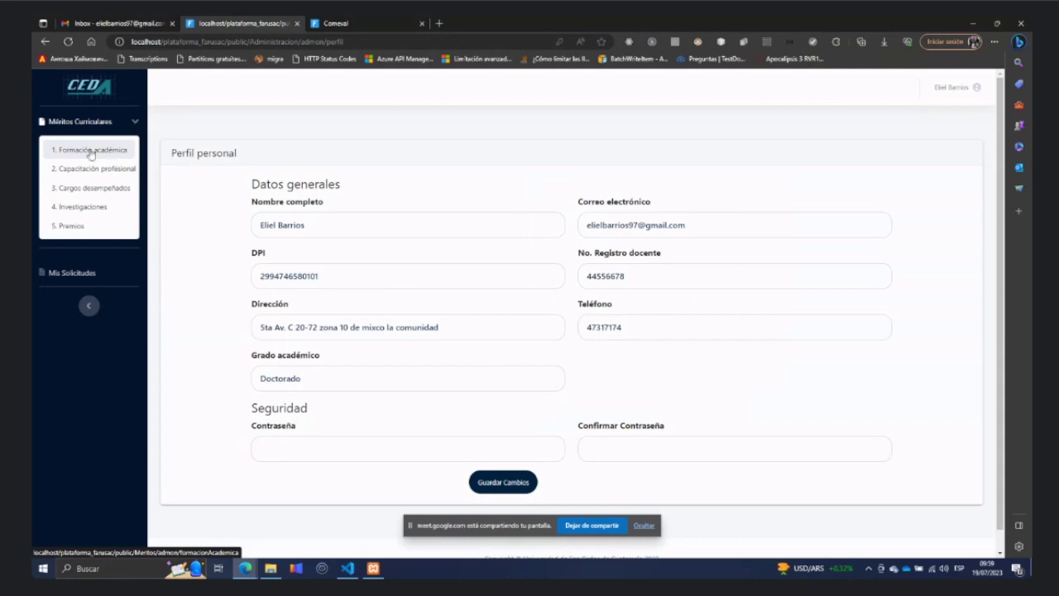
left_click(70, 225)
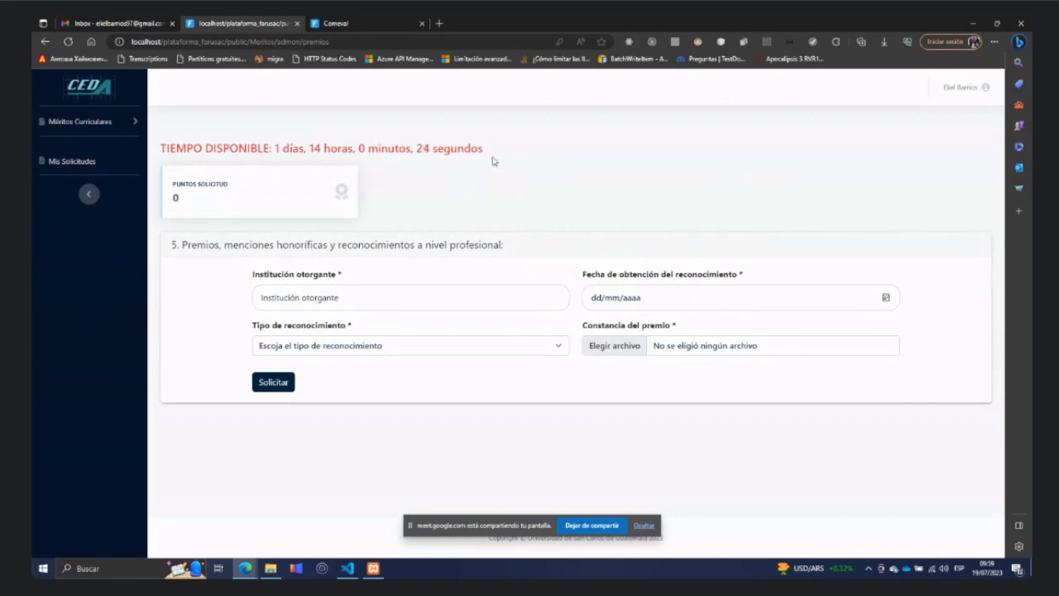
mouse_move(492, 160)
left_mouse_down()
mouse_move(191, 151)
mouse_move(484, 152)
left_mouse_up()
left_click(430, 217)
left_click_drag(162, 149, 472, 149)
left_click(508, 155)
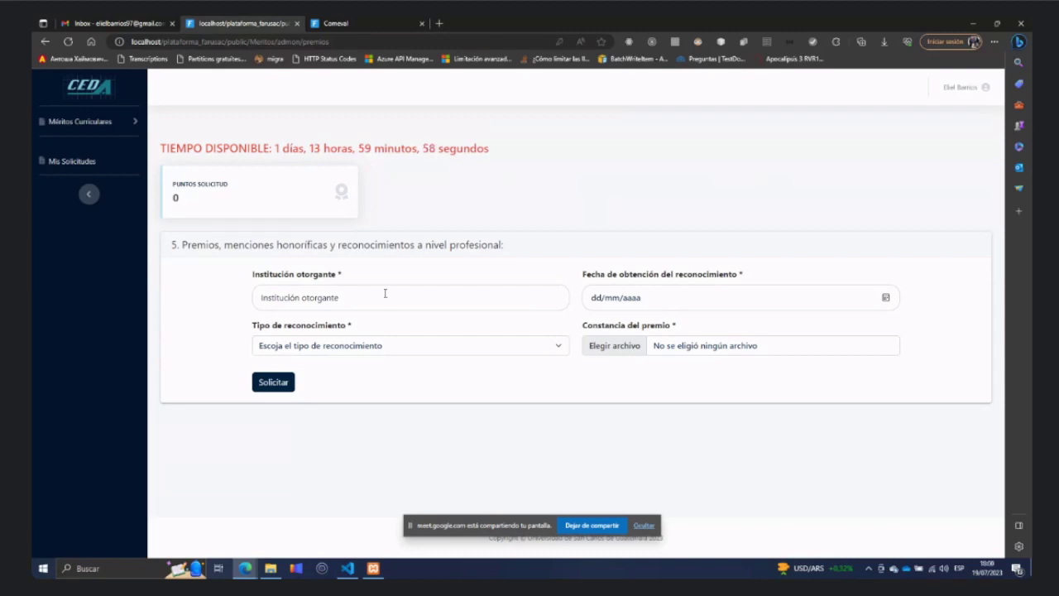
Fill in Universidad de San Carlos de Guatemala as granting institution, 06/07/2023 as date and Reconocimientos y agradecimientos as recognition type.
left_click(343, 309)
left_click(320, 340)
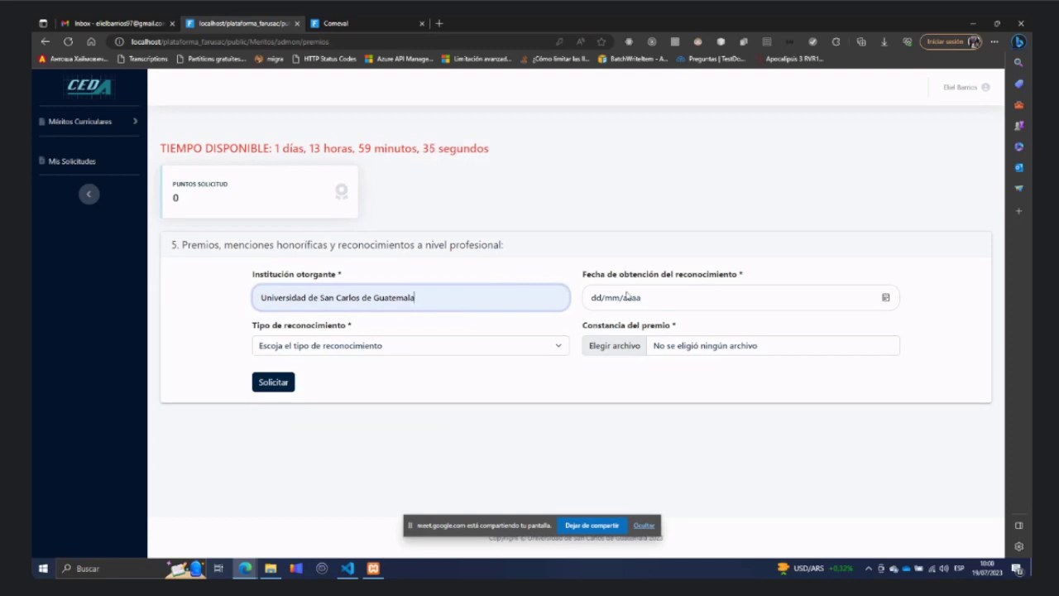
left_click(886, 298)
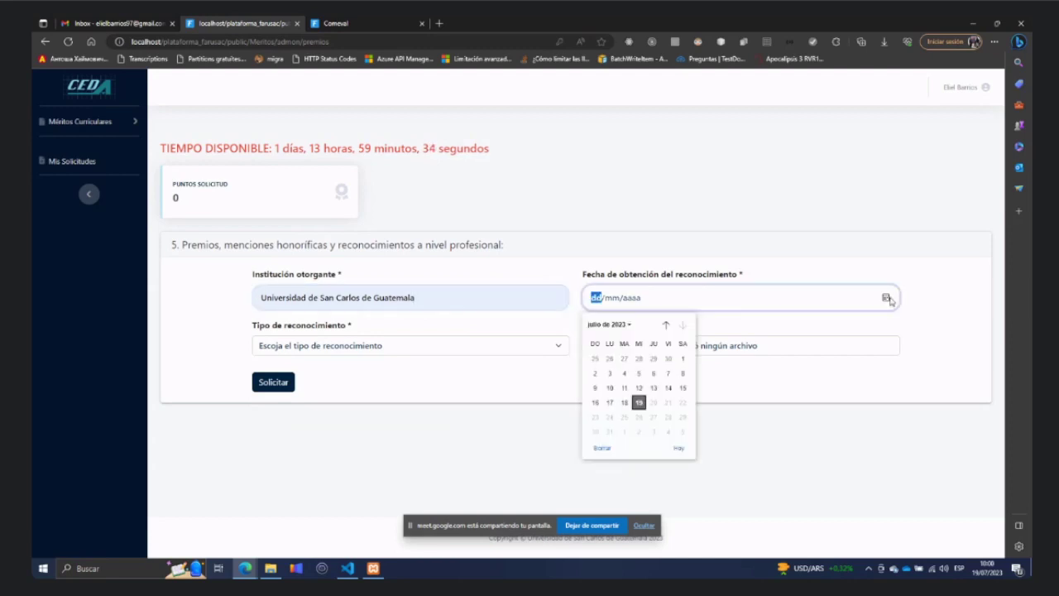
left_click(654, 373)
left_click(392, 350)
left_click(365, 377)
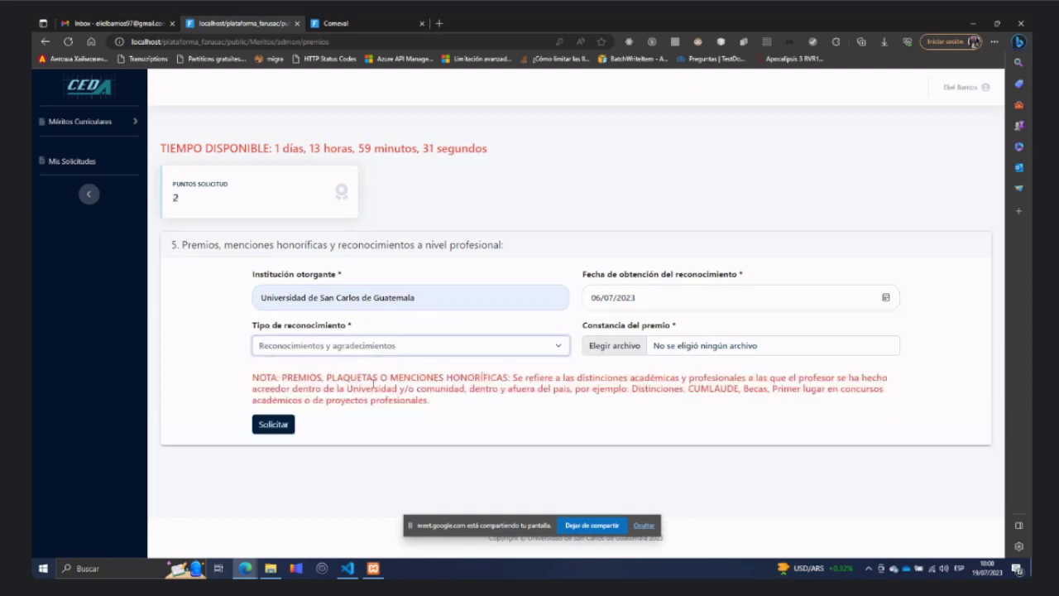
left_click(709, 371)
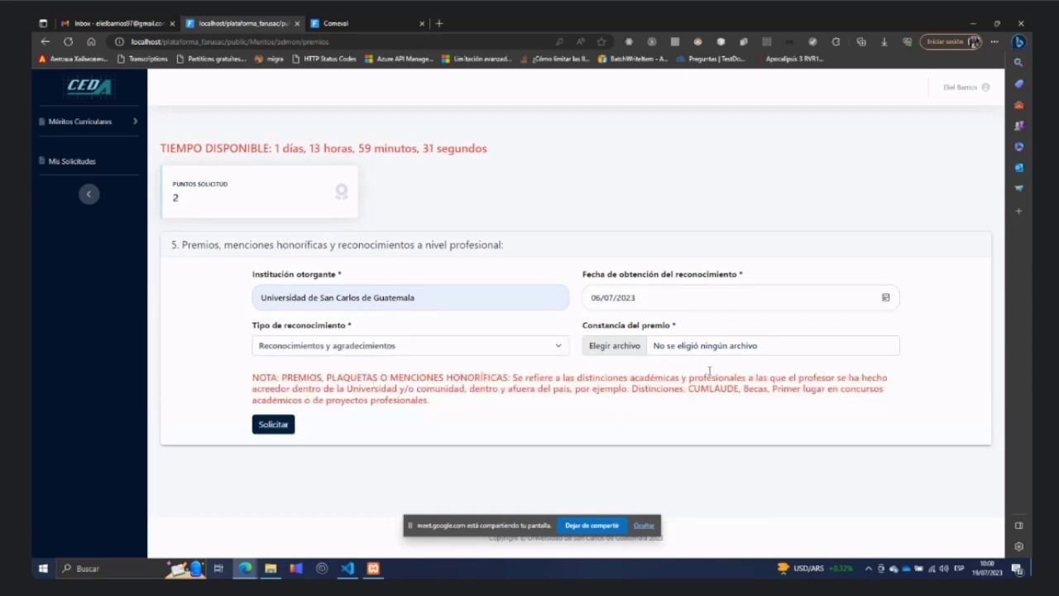
left_click(615, 351)
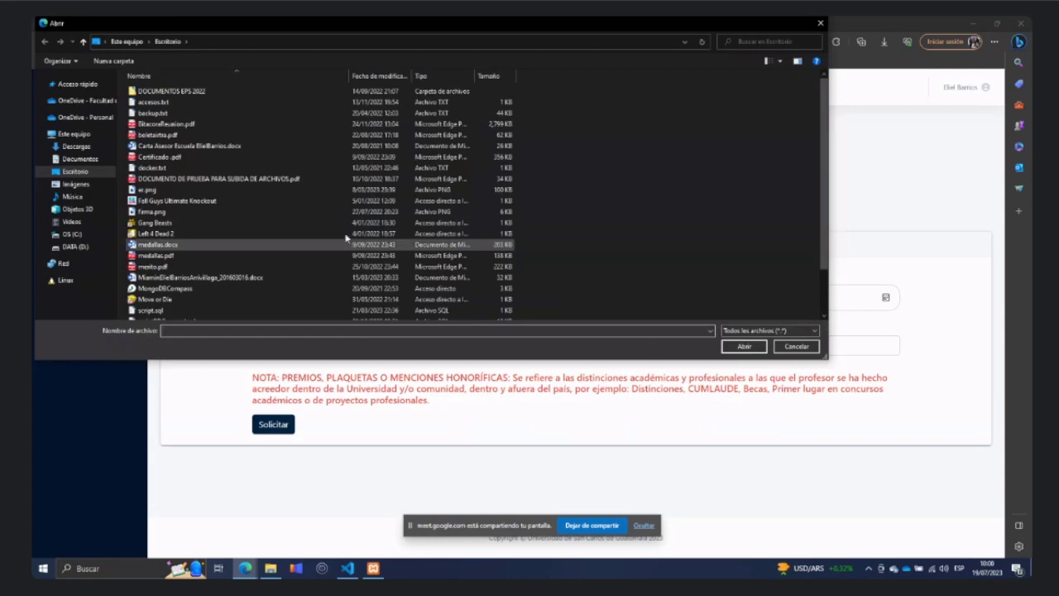
left_click(216, 114)
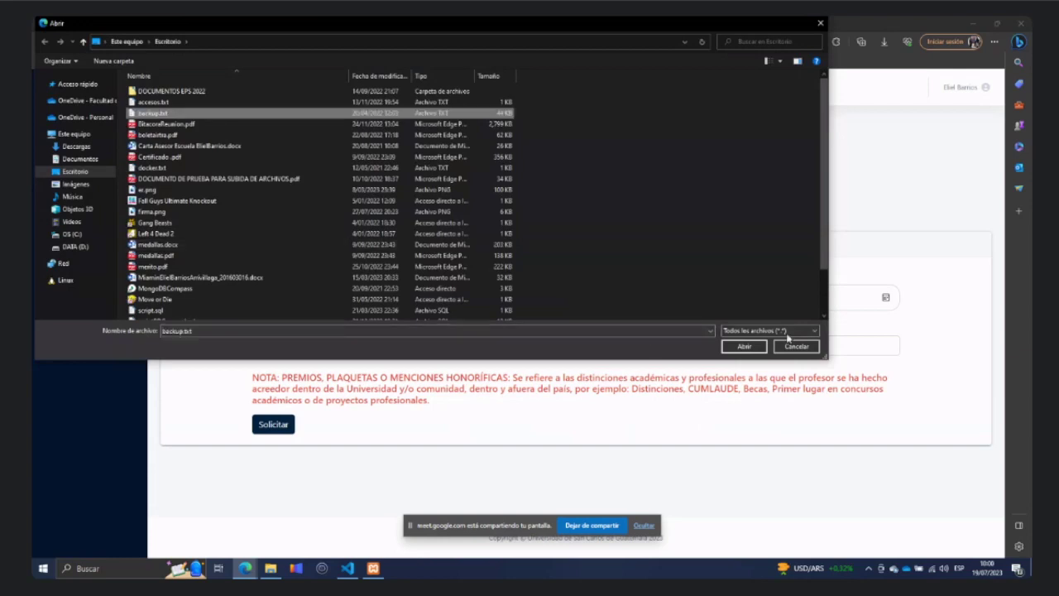
left_click(790, 346)
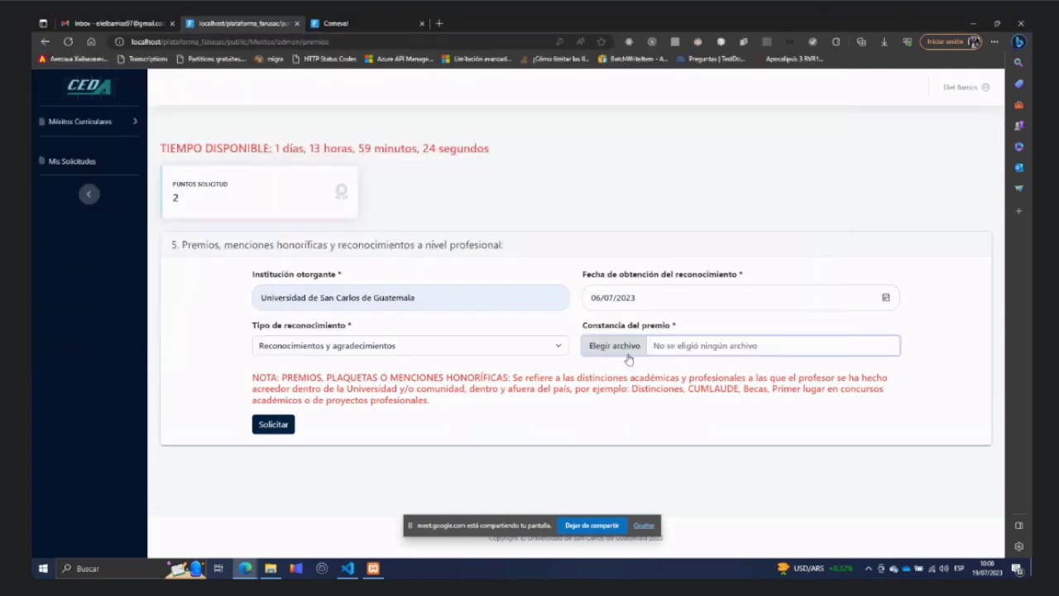
Try to attach backup.txt as the award certificate, then try to submit the request without a valid file.
left_click(614, 346)
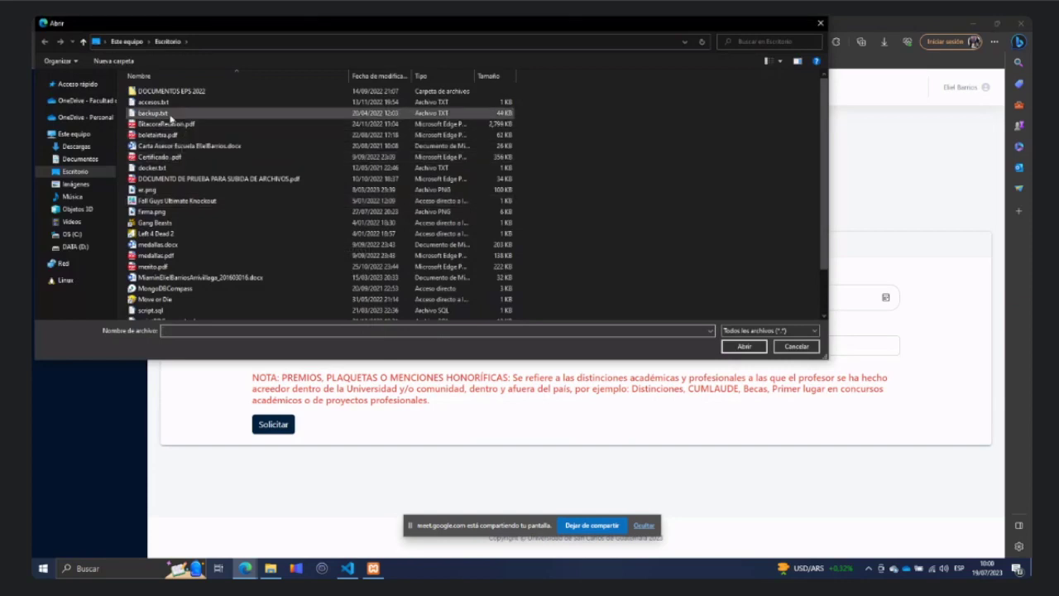
left_click(170, 114)
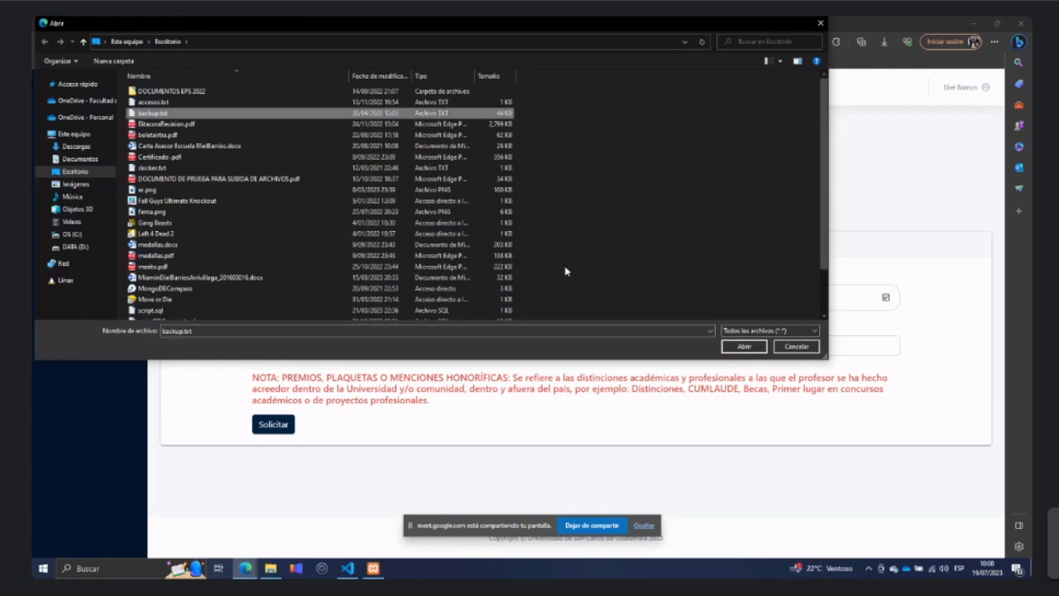
key("Return")
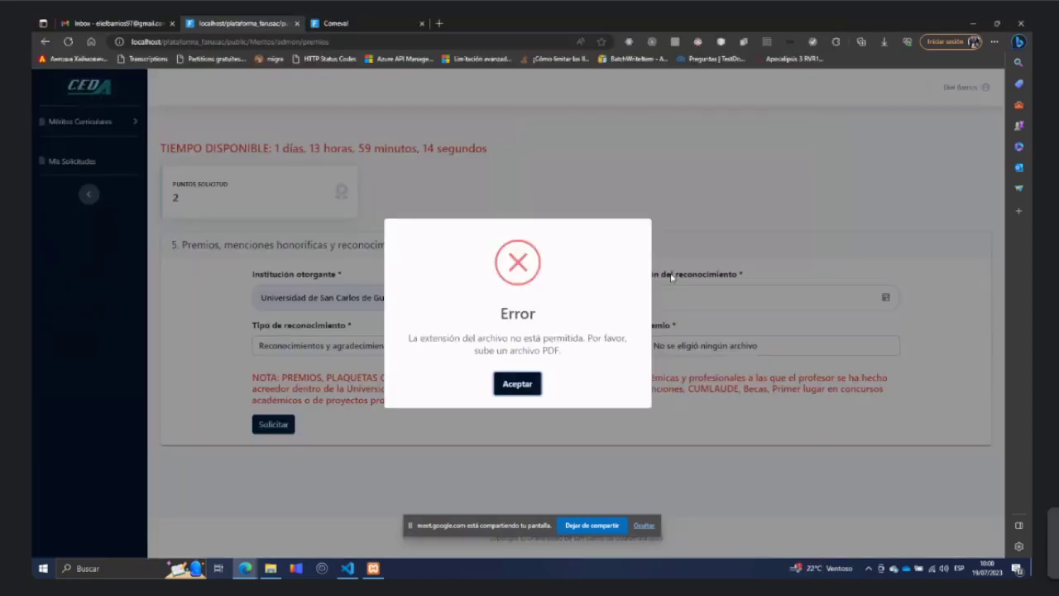
left_click(518, 384)
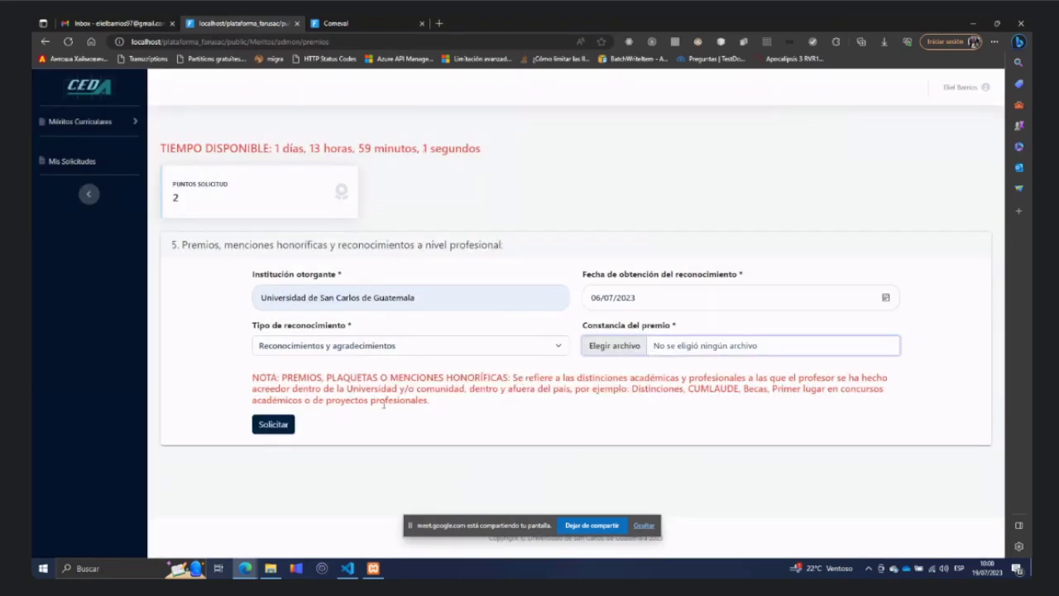
left_click(273, 423)
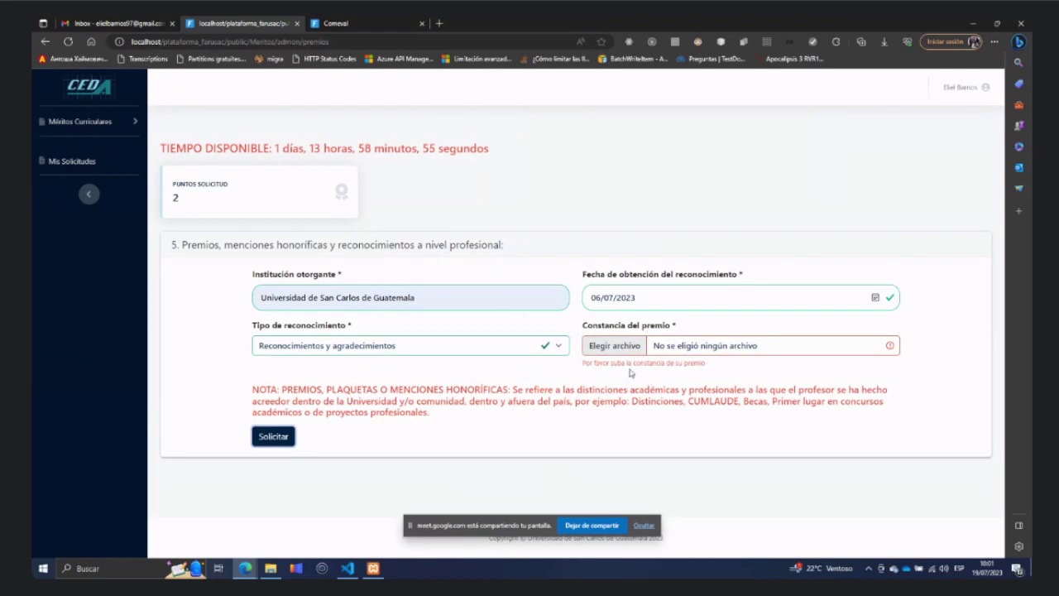
Attach boletairtra.pdf from the Escritorio folder as the award certificate.
left_click(633, 345)
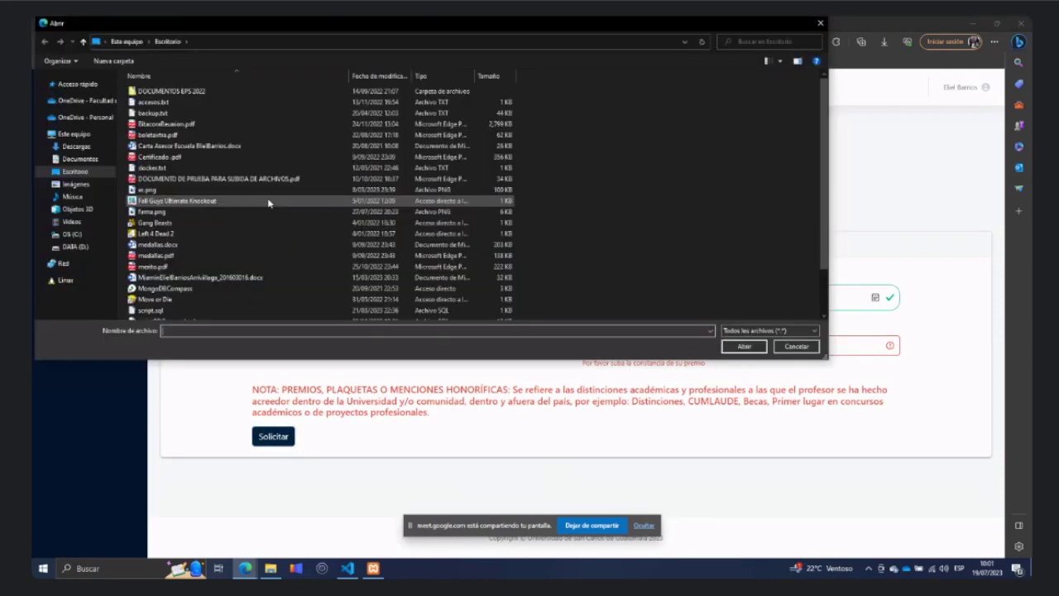
left_click(153, 135)
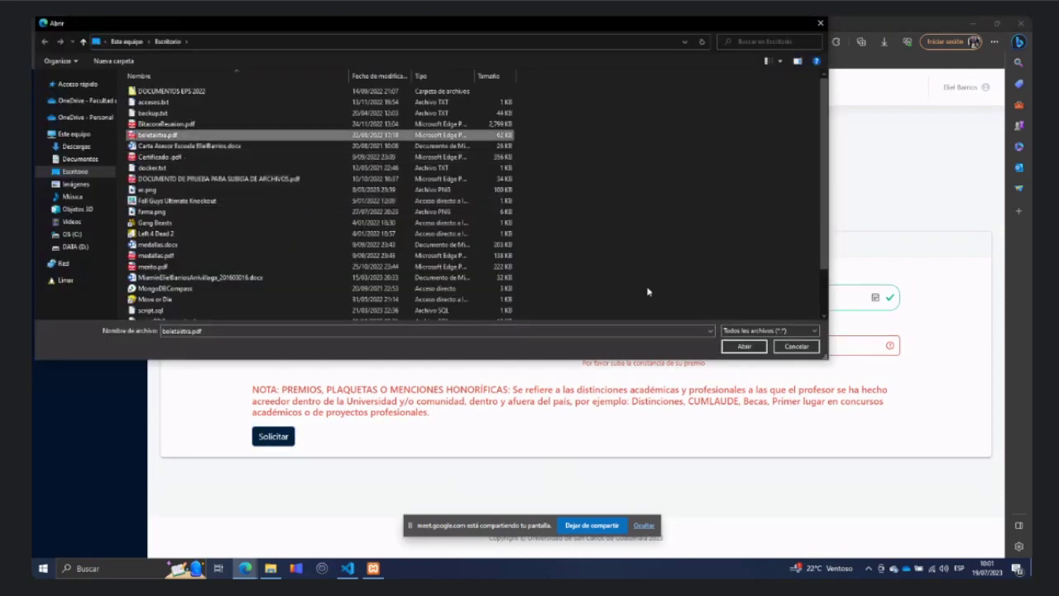
left_click(742, 347)
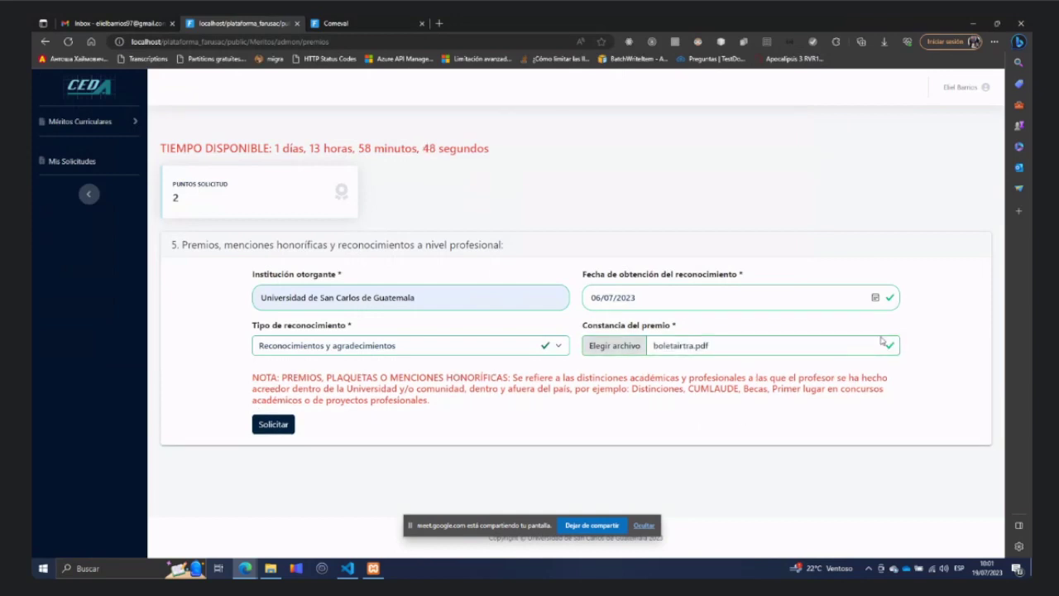
Try to replace the attached award certificate with a PNG image from the Escritorio folder.
left_click(701, 348)
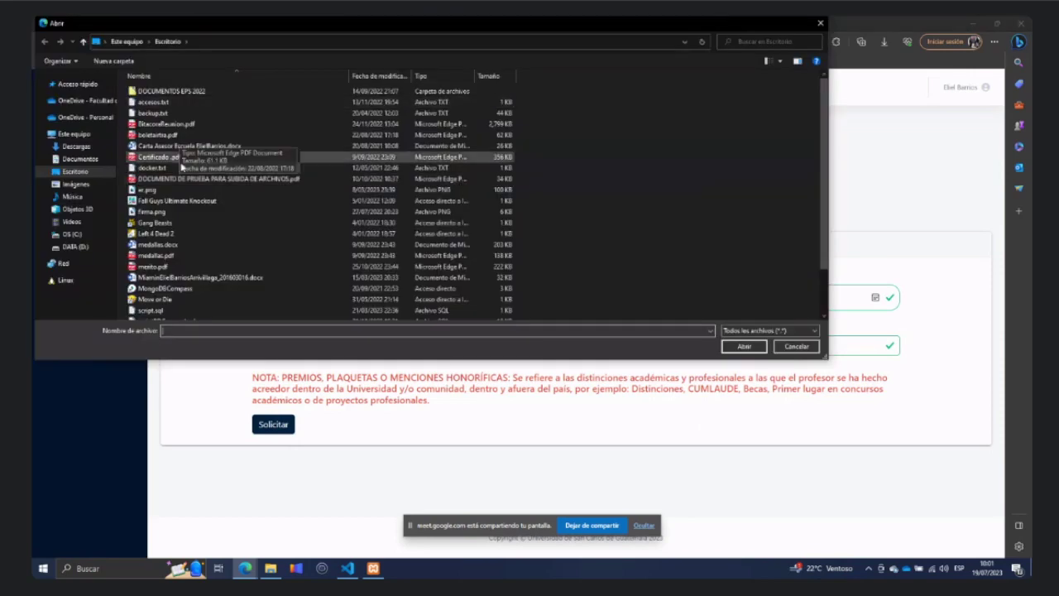
left_click(179, 189)
left_click(736, 348)
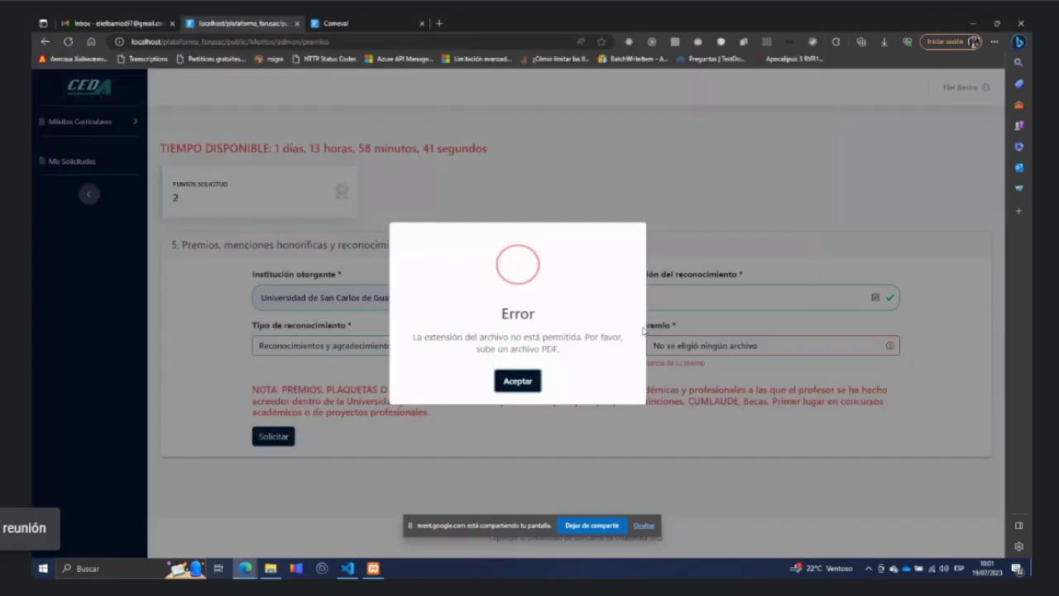
left_click(694, 372)
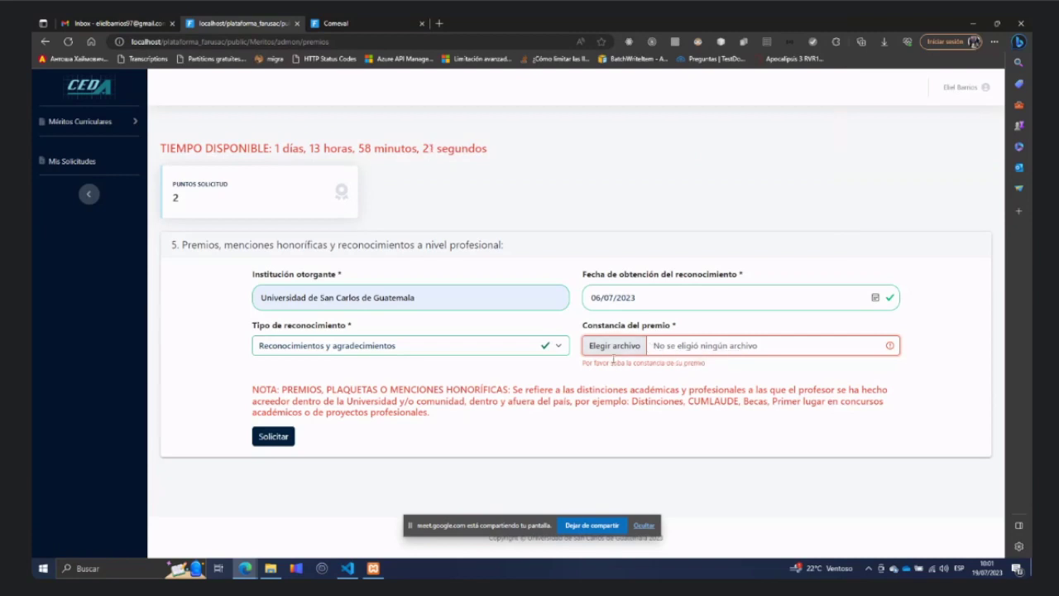
Attach boletairtra.pdf as the award certificate and submit the award request.
left_click(636, 353)
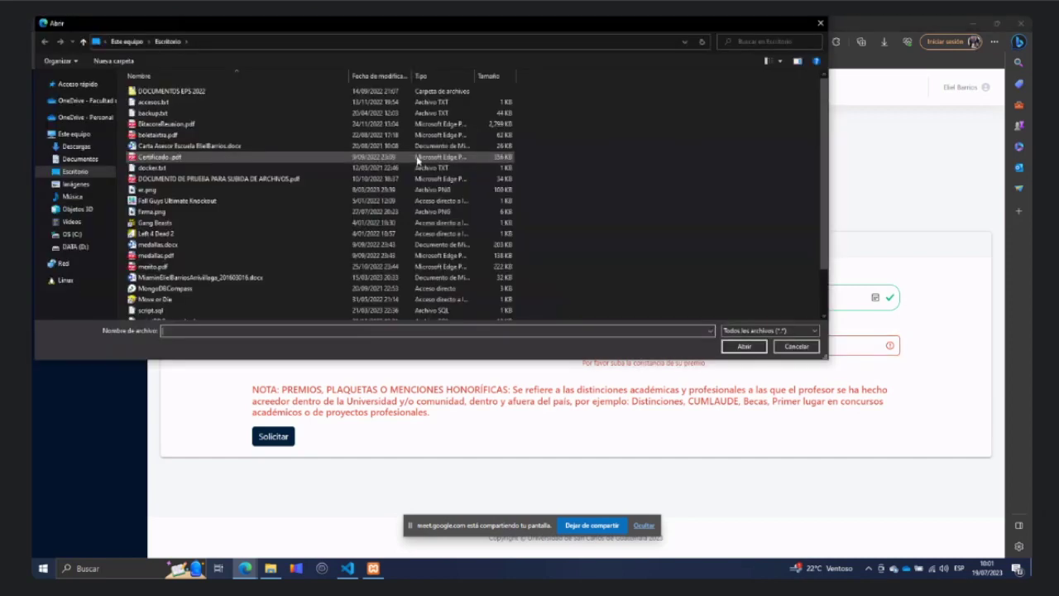
left_click(176, 137)
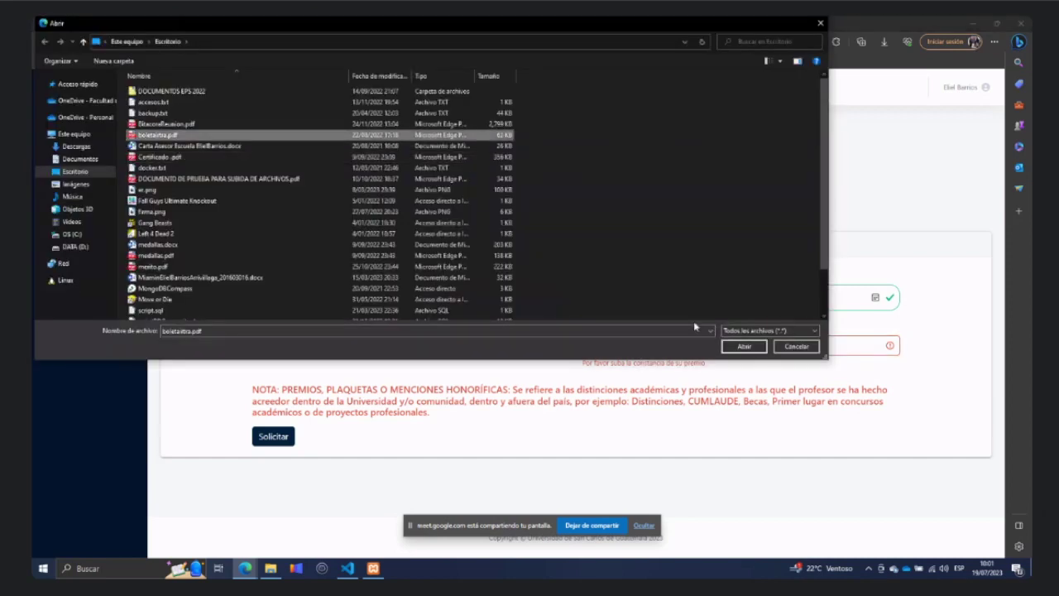
left_click(744, 346)
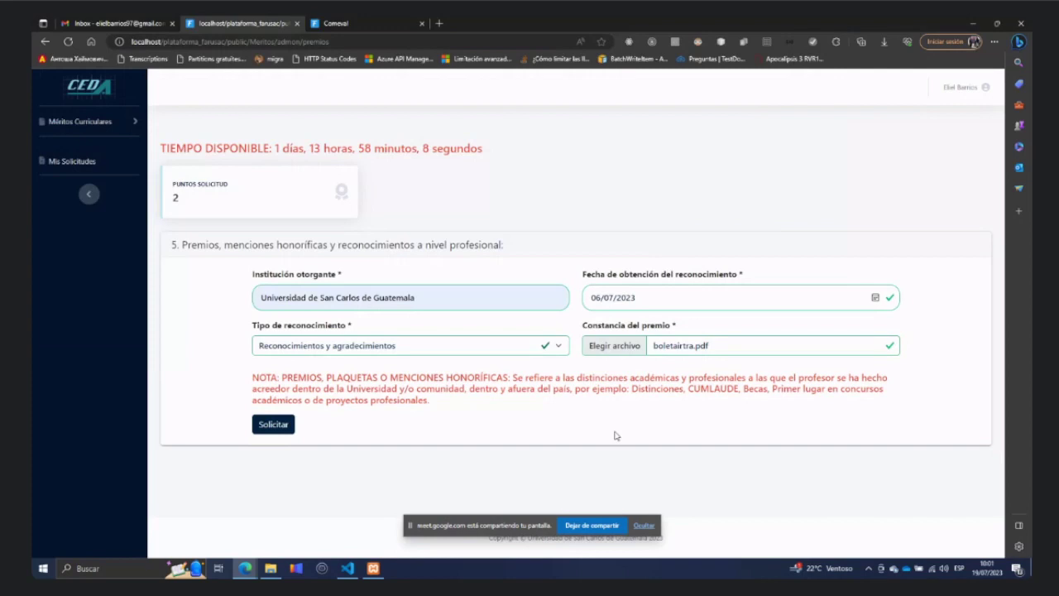
left_click(268, 429)
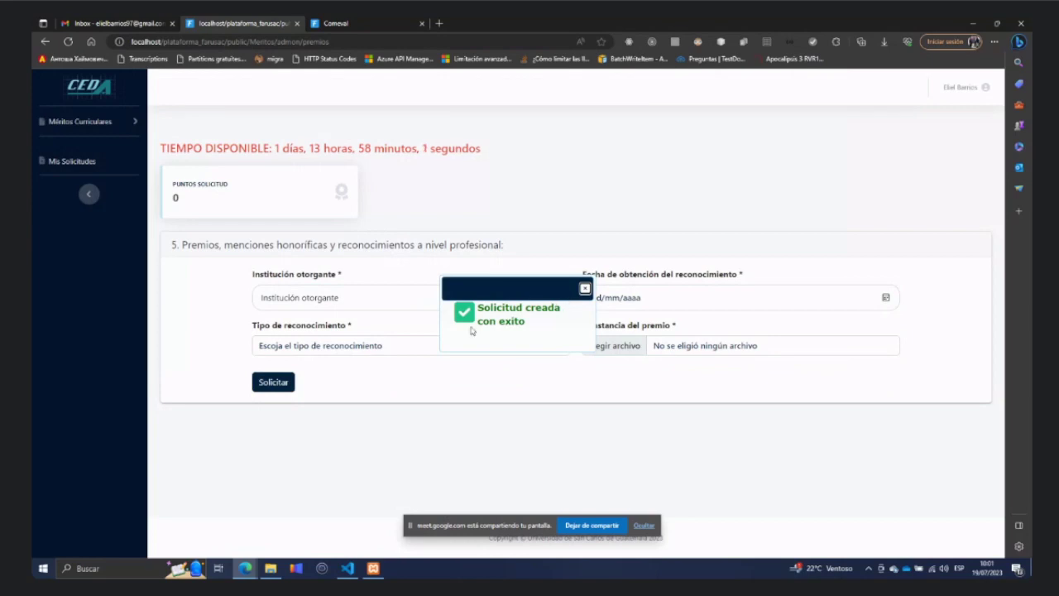
left_click(585, 289)
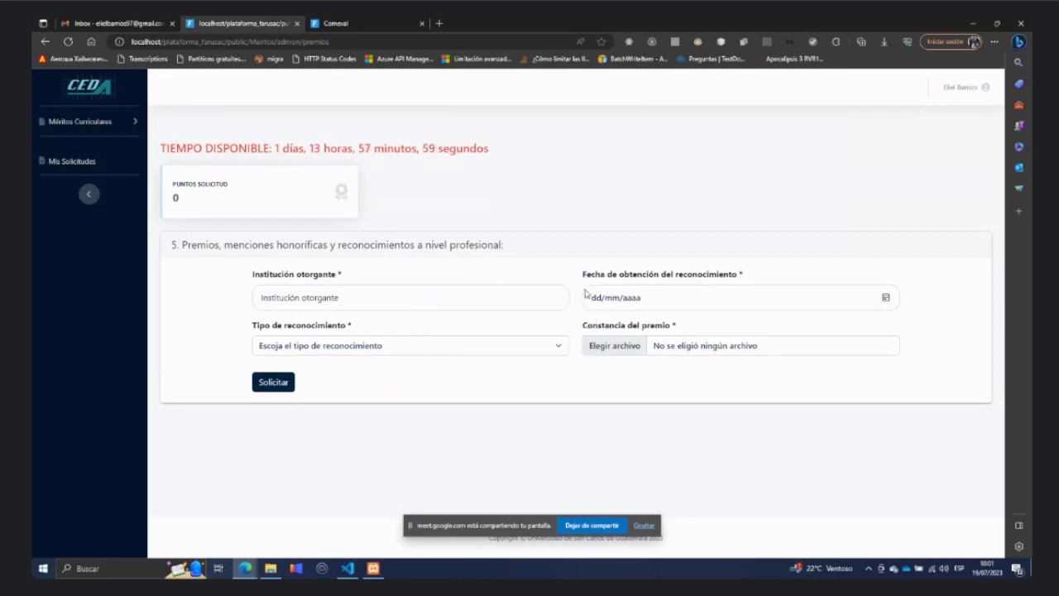
Find the 2023-07-19 award request on page 3 of Mis Solicitudes and view its attached certificate.
left_click(73, 162)
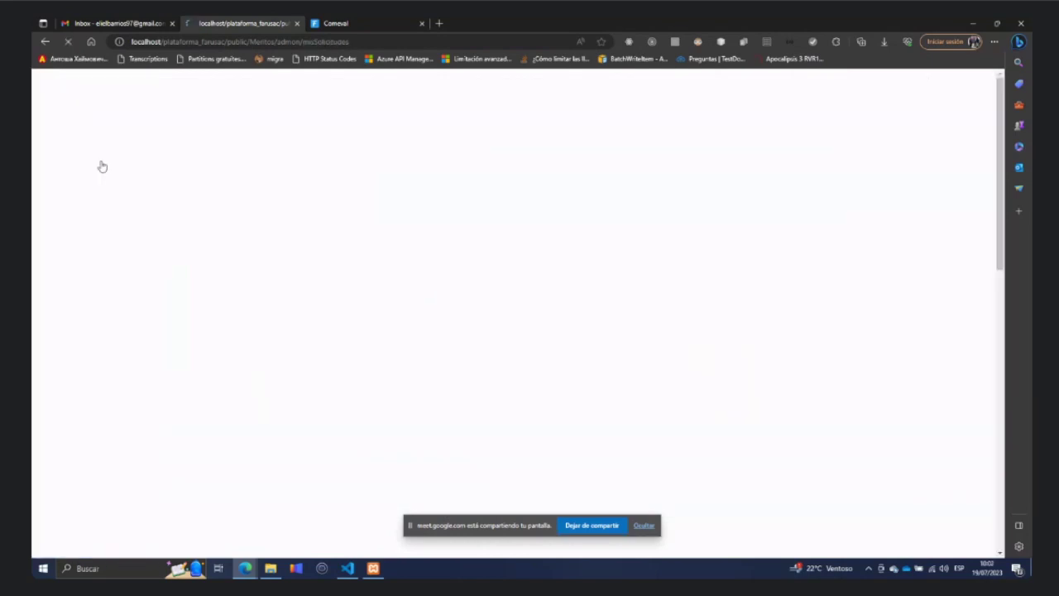
scroll(790, 420, "down", 4)
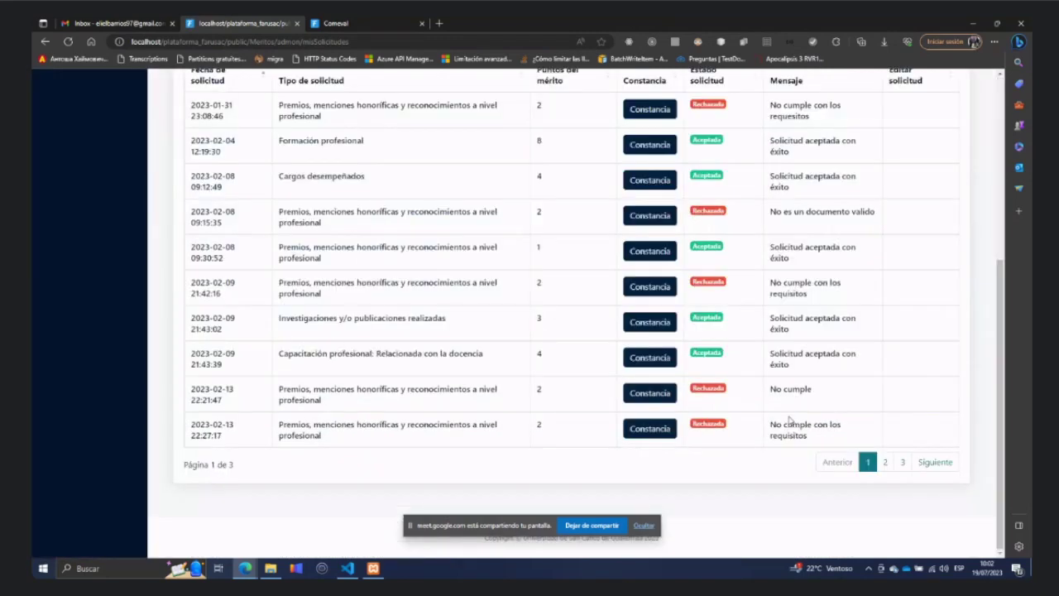
left_click(902, 462)
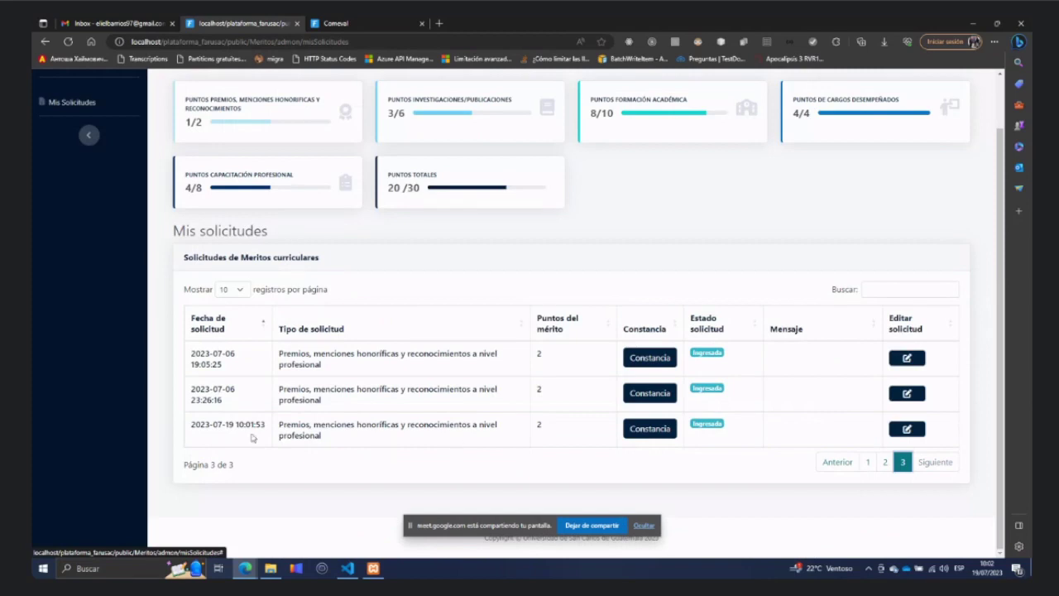
mouse_move(191, 425)
left_mouse_down()
mouse_move(265, 425)
mouse_move(192, 425)
left_mouse_up()
left_click(298, 437)
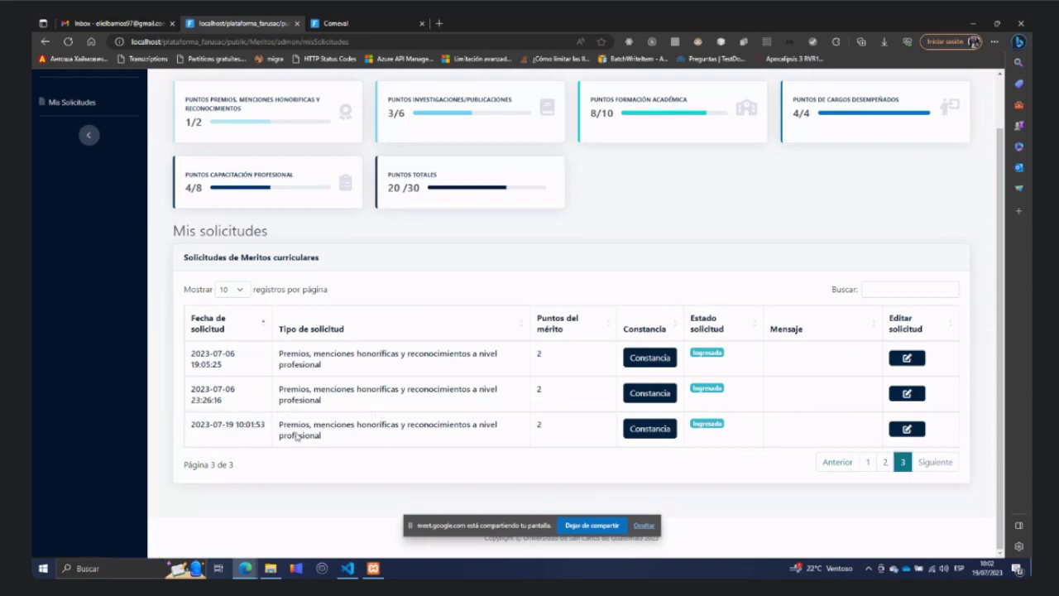
left_click(672, 428)
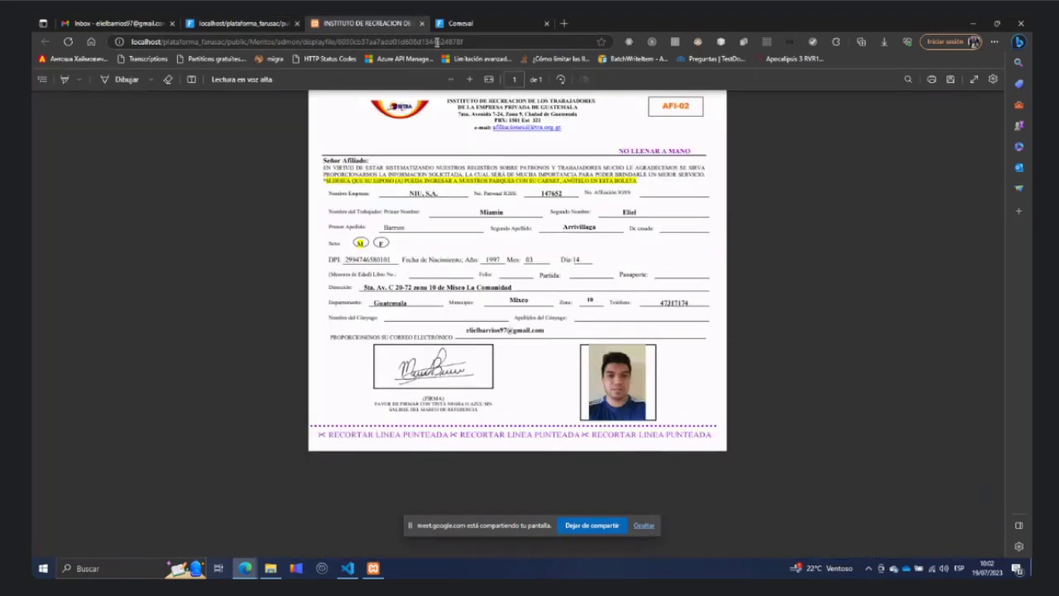
left_click(421, 23)
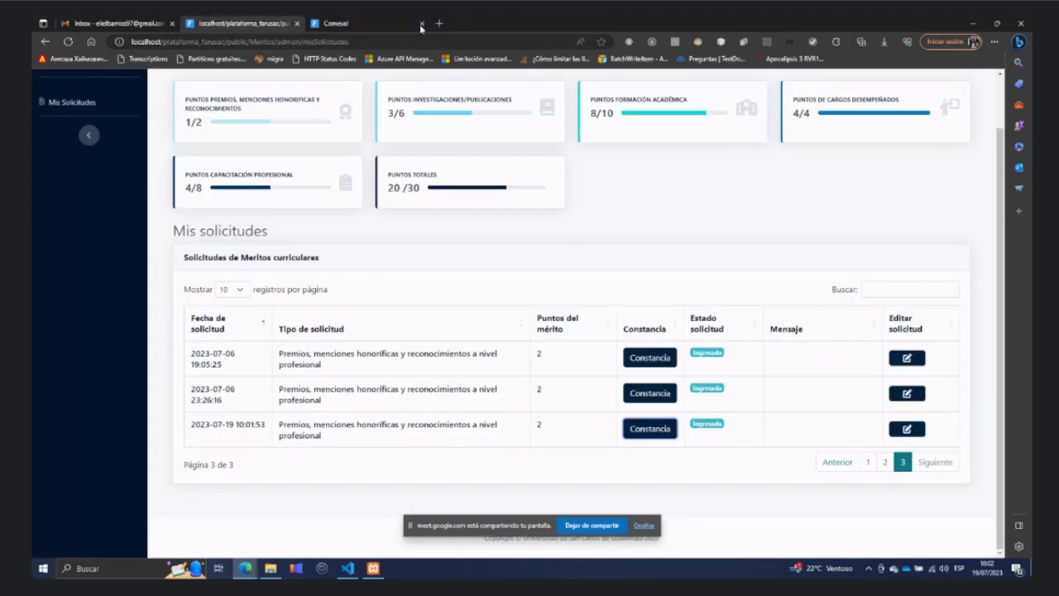
View the edit form of the 2023-07-19 award request, then return to page 3 of Mis Solicitudes.
left_click(907, 430)
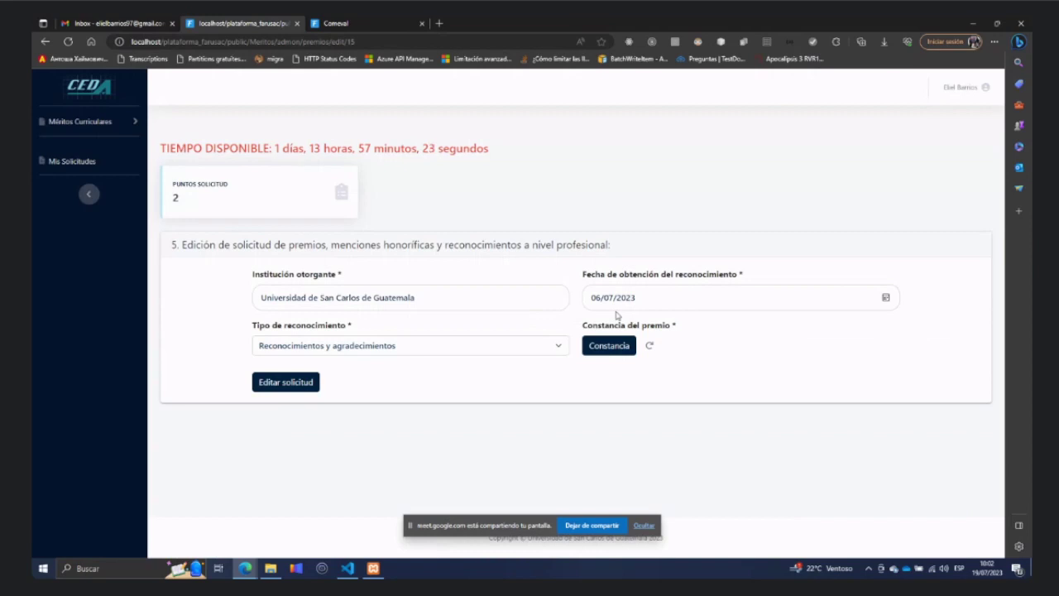
left_click(104, 167)
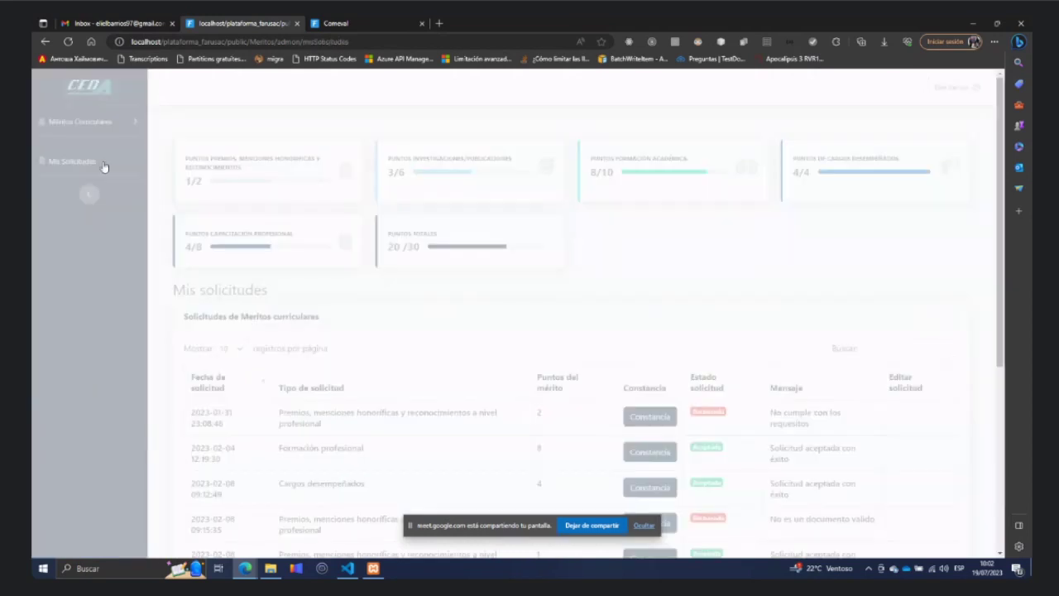
scroll(659, 346, "down", 3)
scroll(906, 465, "down", 1)
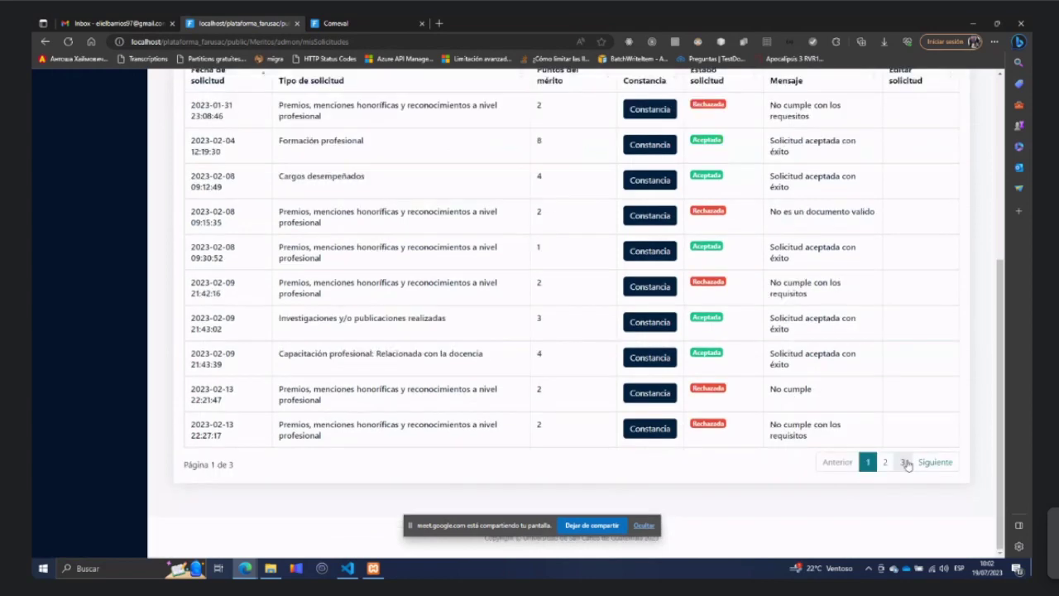
left_click(905, 463)
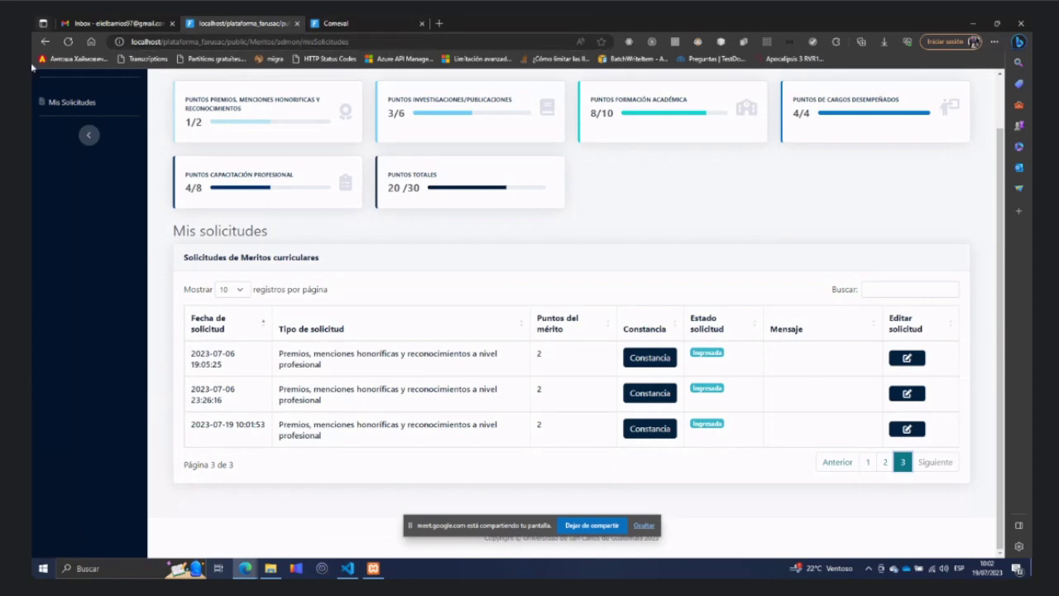
Open an InPrivate browser window, move it to the other screen, and select the Mis Solicitudes page address.
left_click(994, 41)
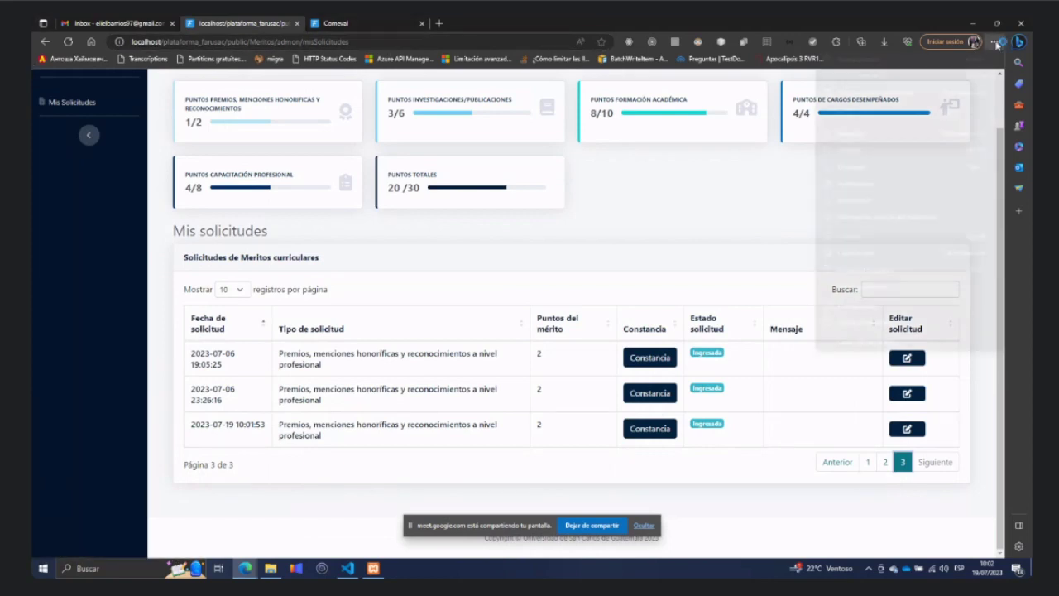
left_click(936, 89)
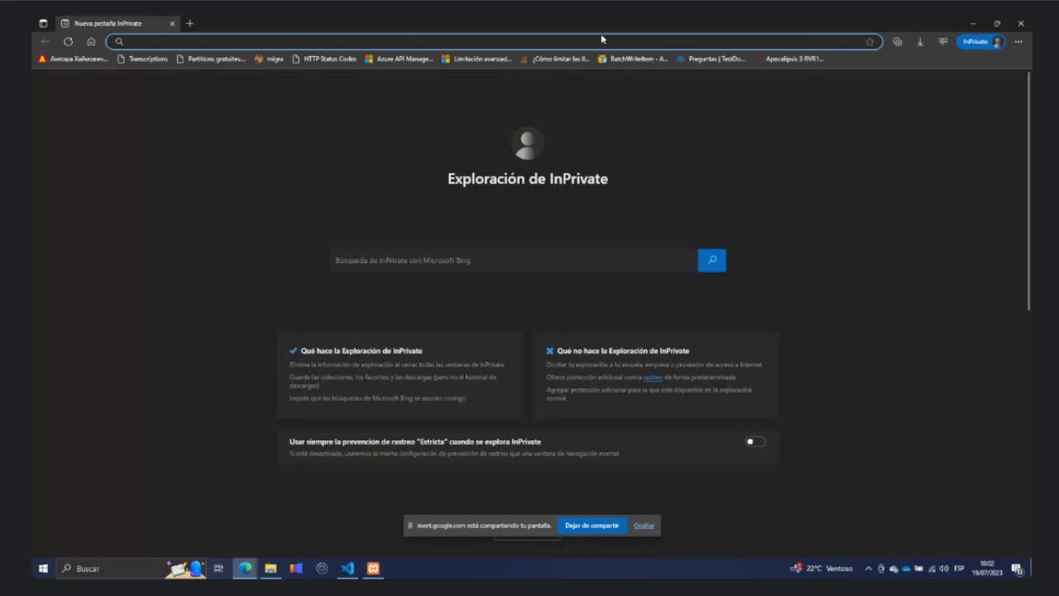
left_click_drag(525, 28, 50, 83)
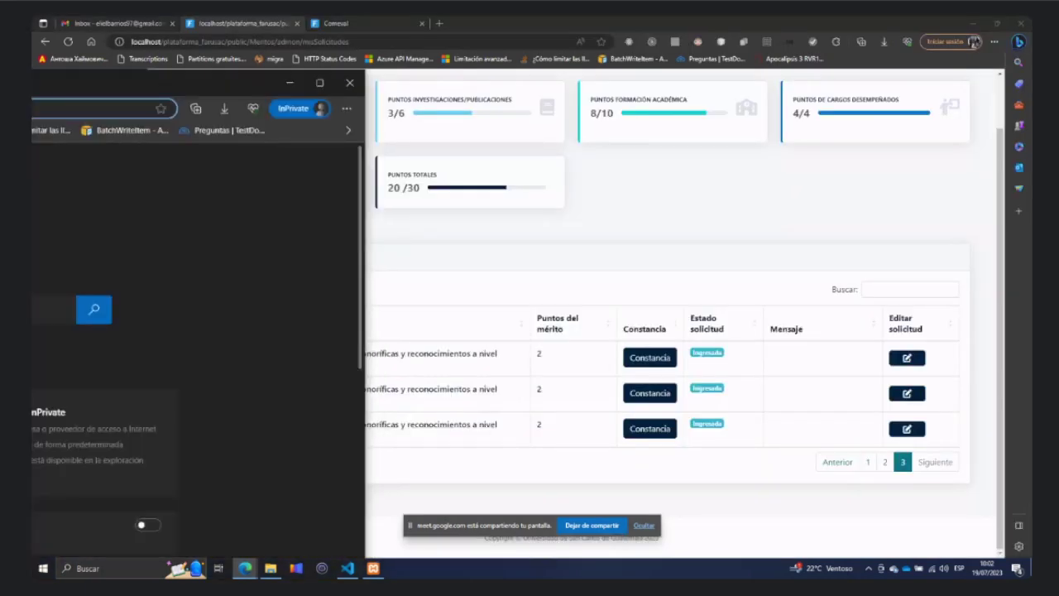
left_click(444, 251)
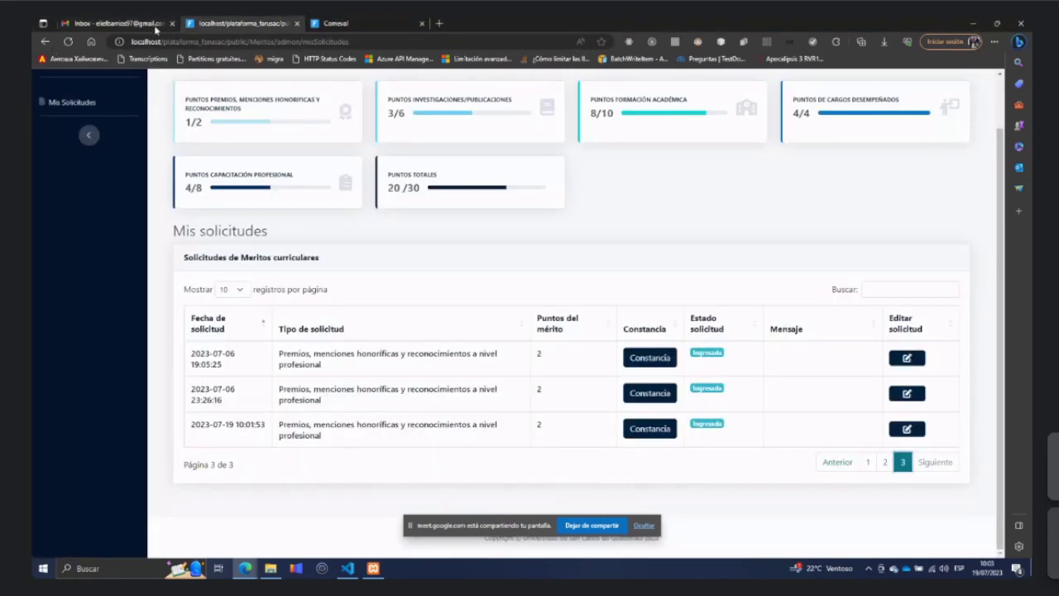
left_click(155, 42)
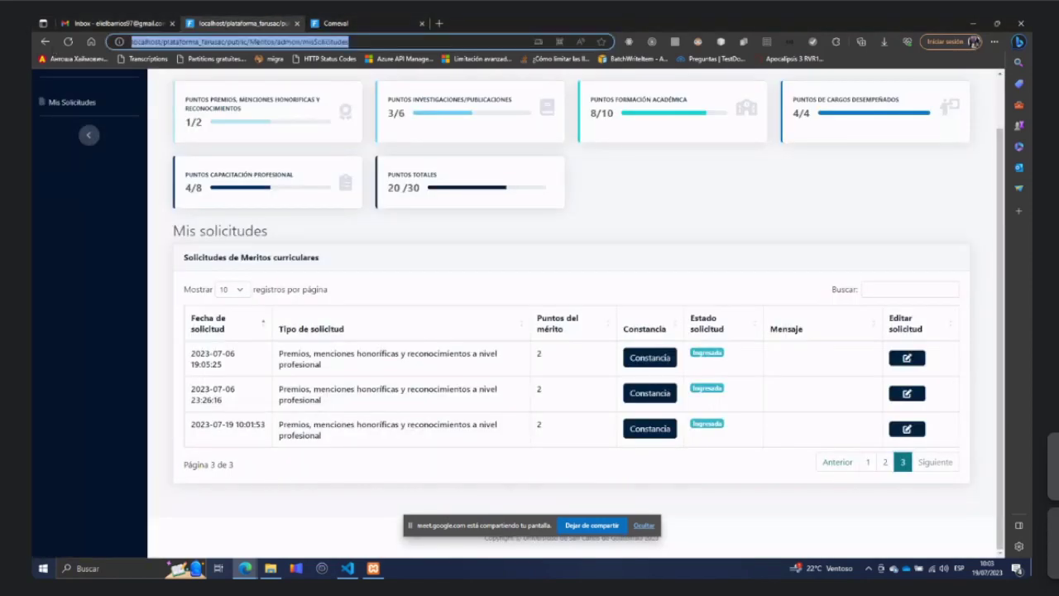
key("alt+Tab")
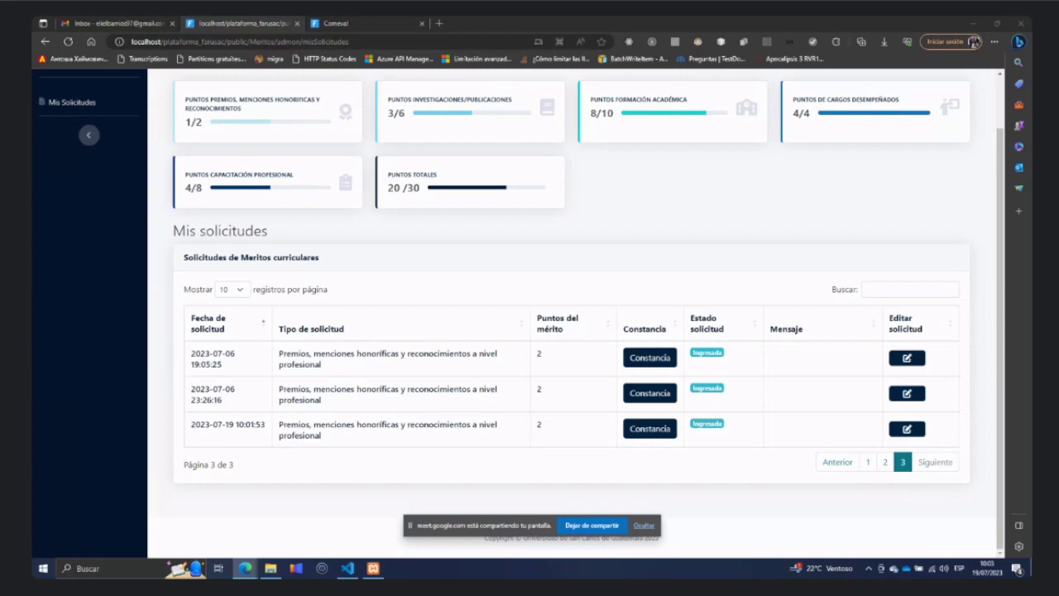
Examine the status and reviewer message of the 2023-07-19 award request.
triple_click(389, 429)
left_click(774, 468)
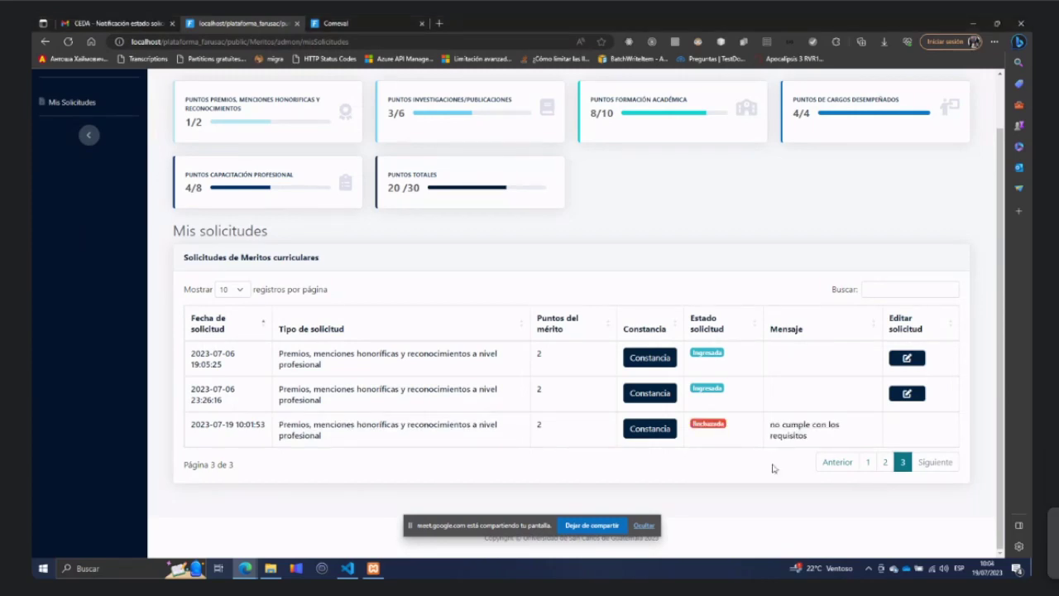
triple_click(768, 426)
left_click(775, 460)
triple_click(769, 427)
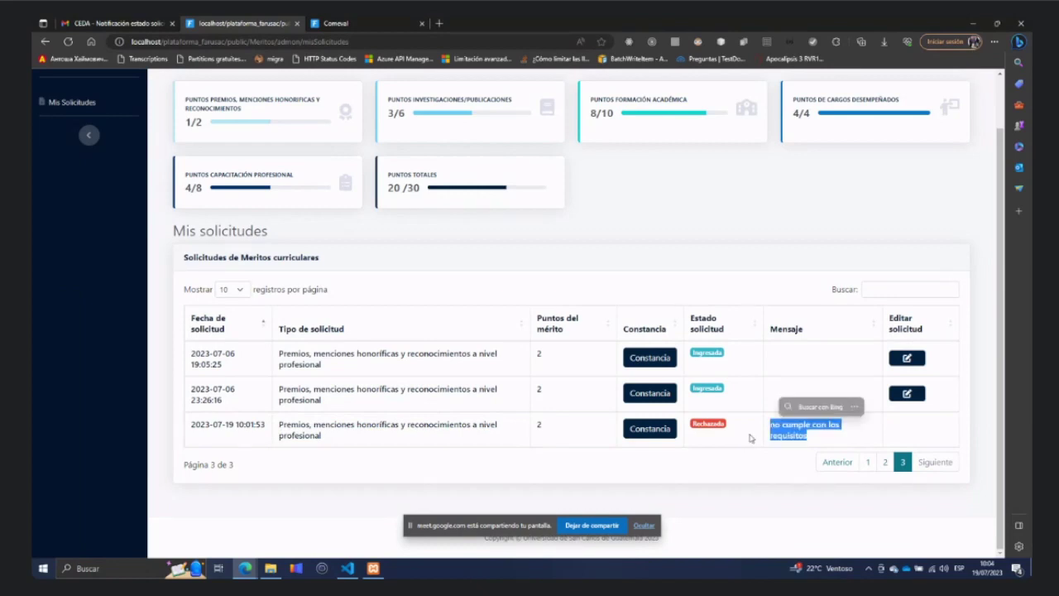
left_click(764, 472)
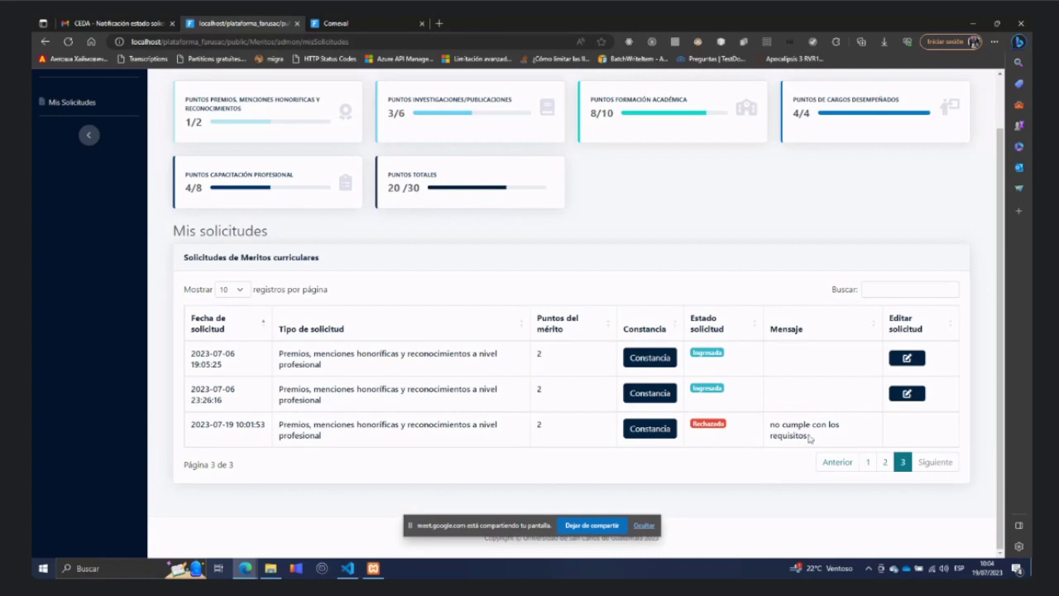
left_click_drag(809, 438, 770, 424)
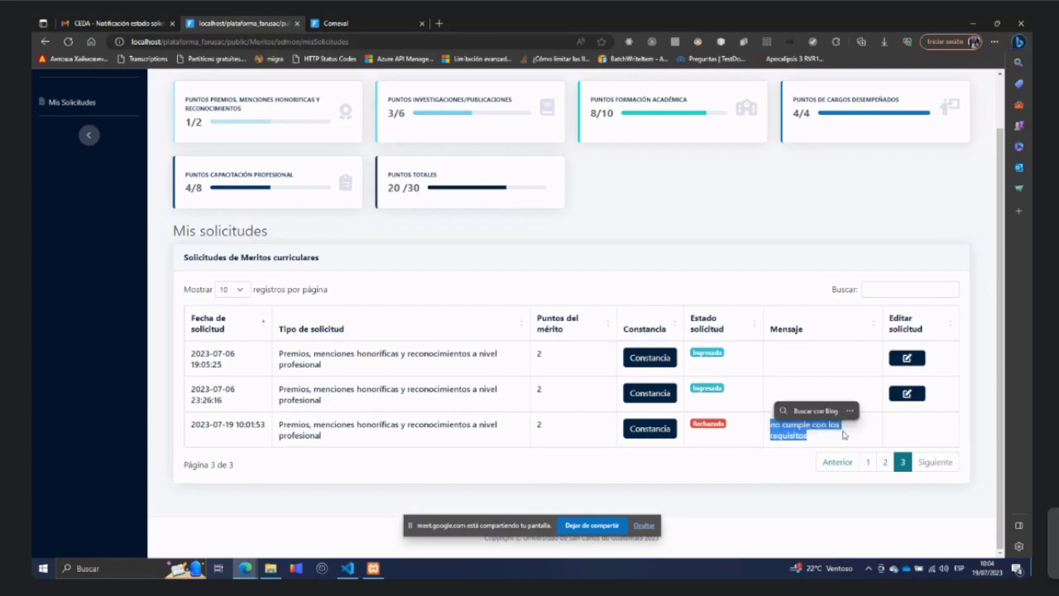
left_click(817, 436)
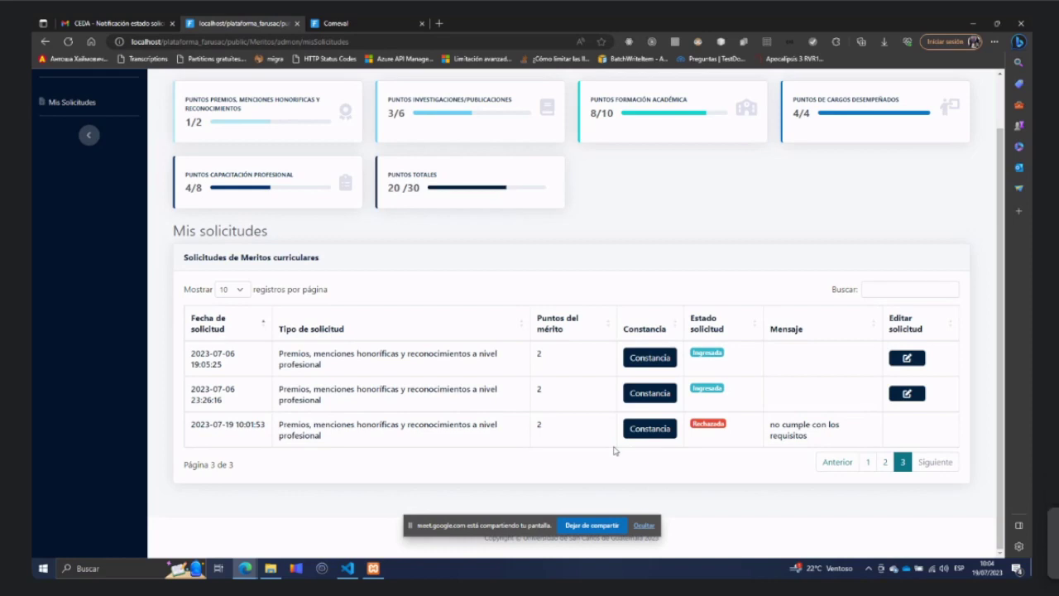
Review the merit points summary above the request list, focusing on the total points.
scroll(609, 454, "up", 1)
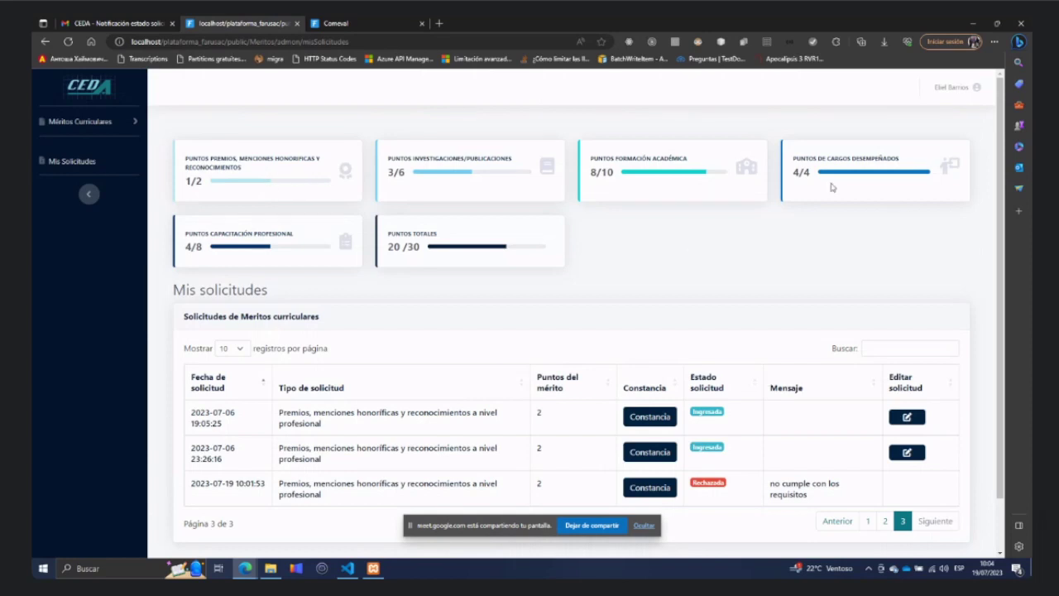
left_click_drag(447, 252, 387, 247)
left_click(589, 257)
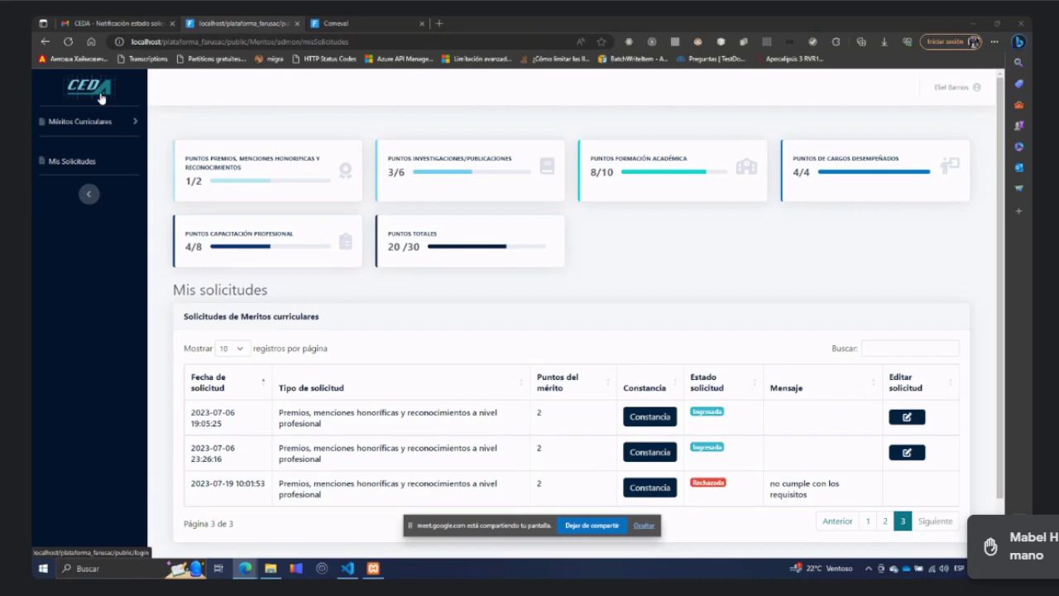
Open the Capacitación profesional request form and set the academic event type to Actividades académicas con duración menor a 40 horas.
left_click(122, 123)
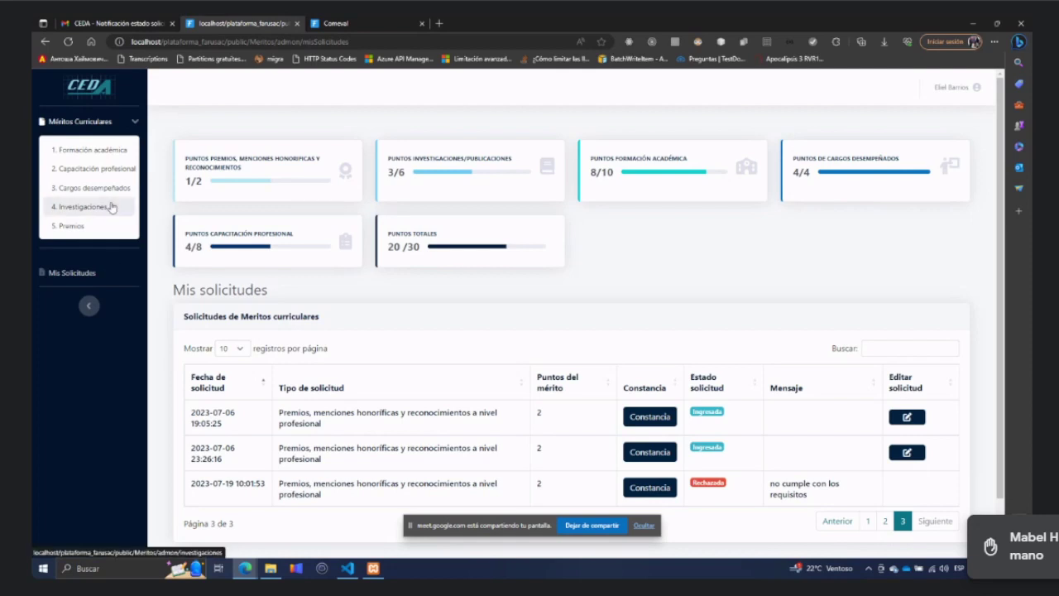
left_click(107, 170)
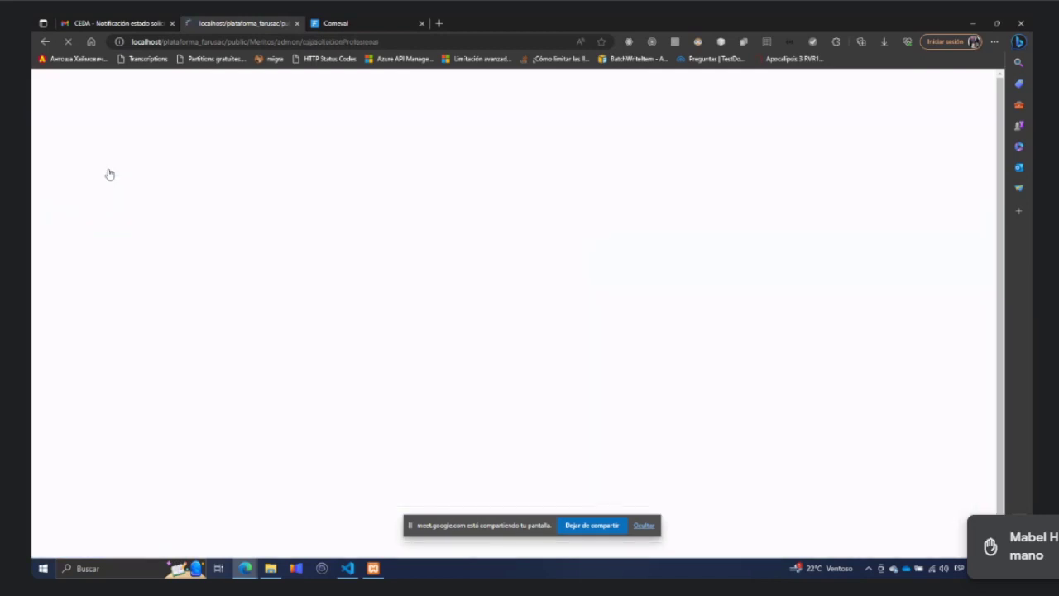
left_click(389, 295)
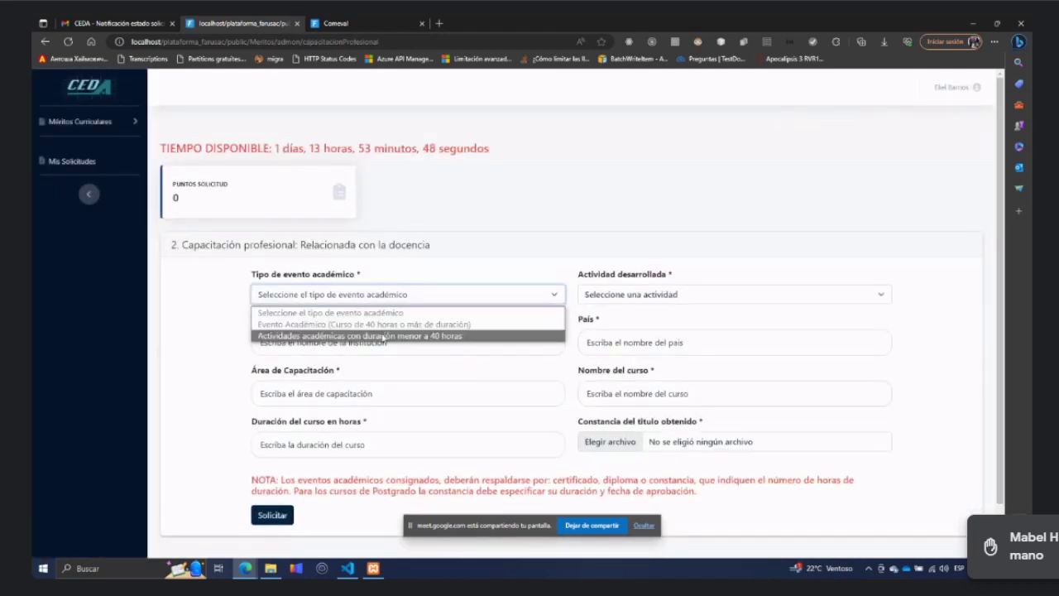
left_click(383, 334)
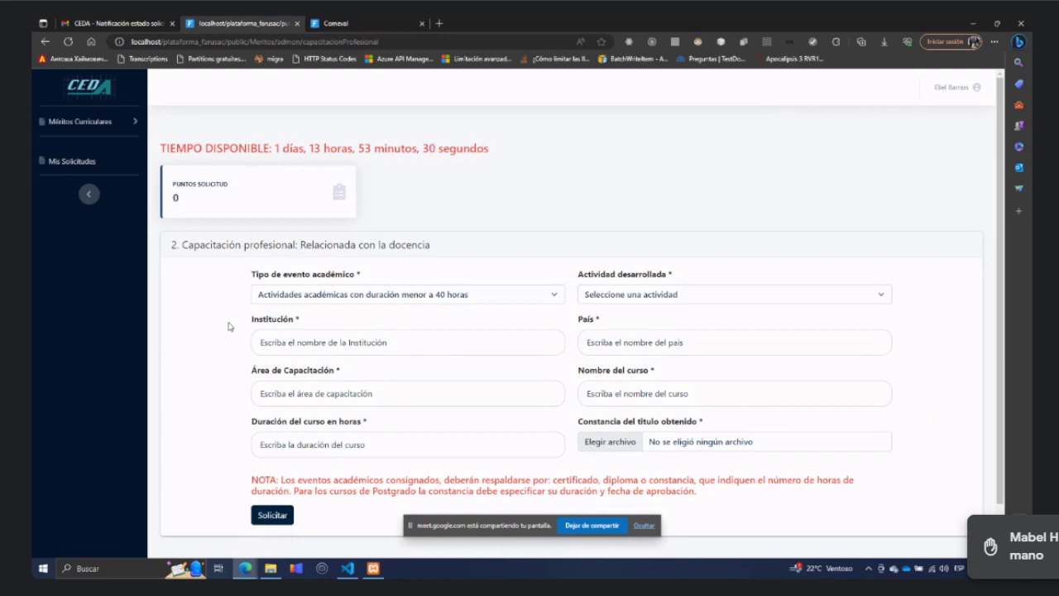
Recheck the event type options and set the activity to Por cada actividad o asistencia a charlas académicas menores a 4 horas.
left_click(443, 294)
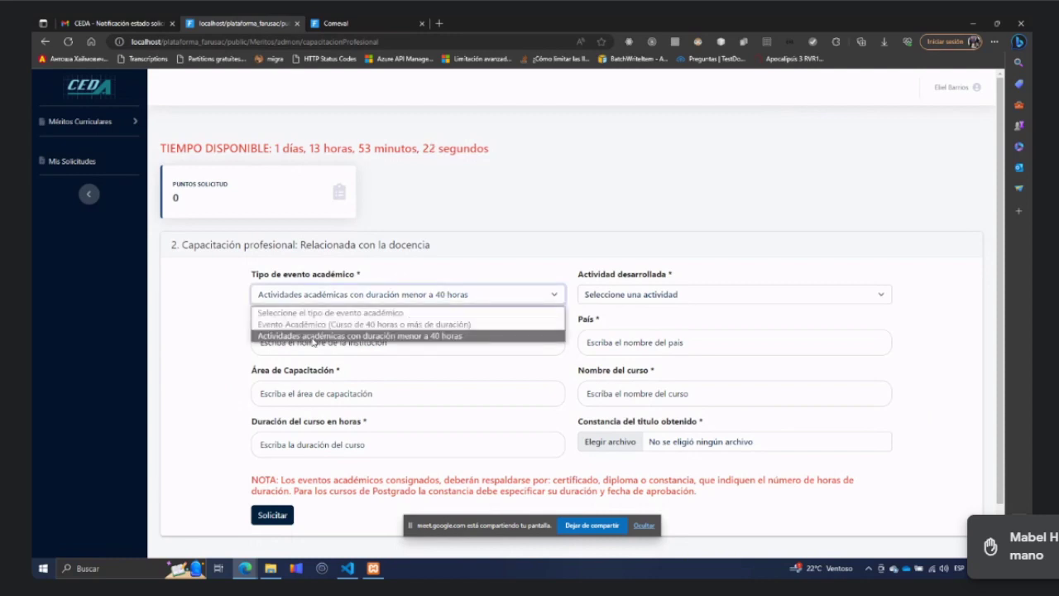
left_click(445, 336)
left_click(604, 296)
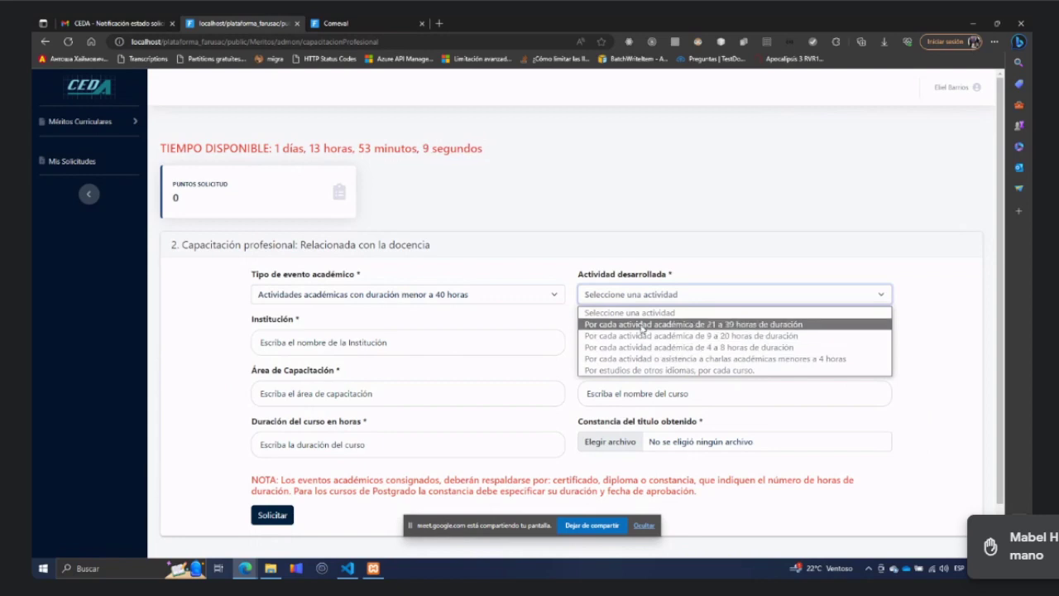
left_click(764, 359)
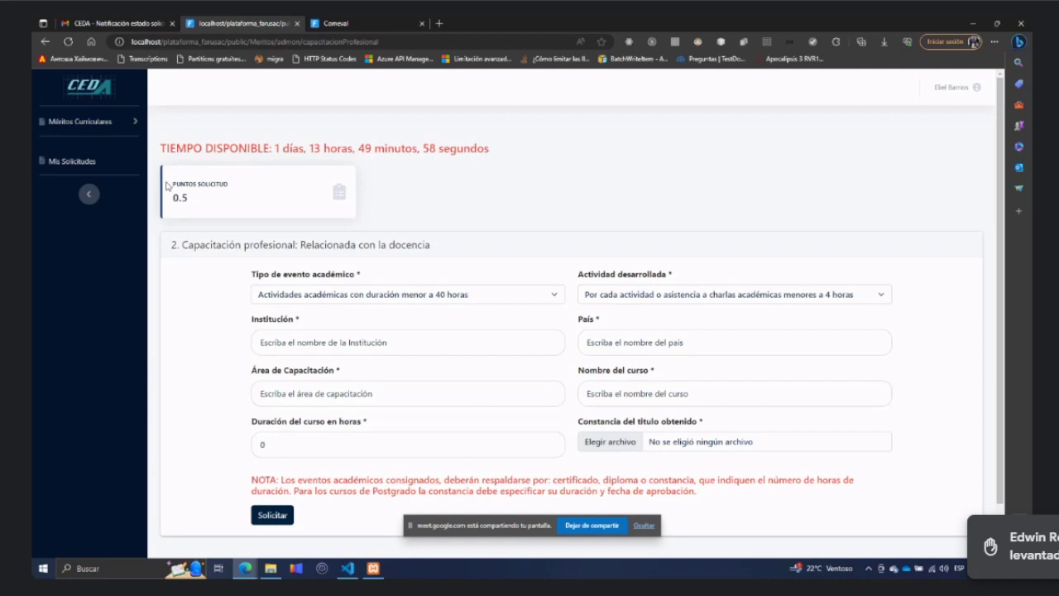
Open the Investigaciones request form, set the document category to Investigaciones y/o publicaciones realizadas, and view the document type options.
left_click(82, 160)
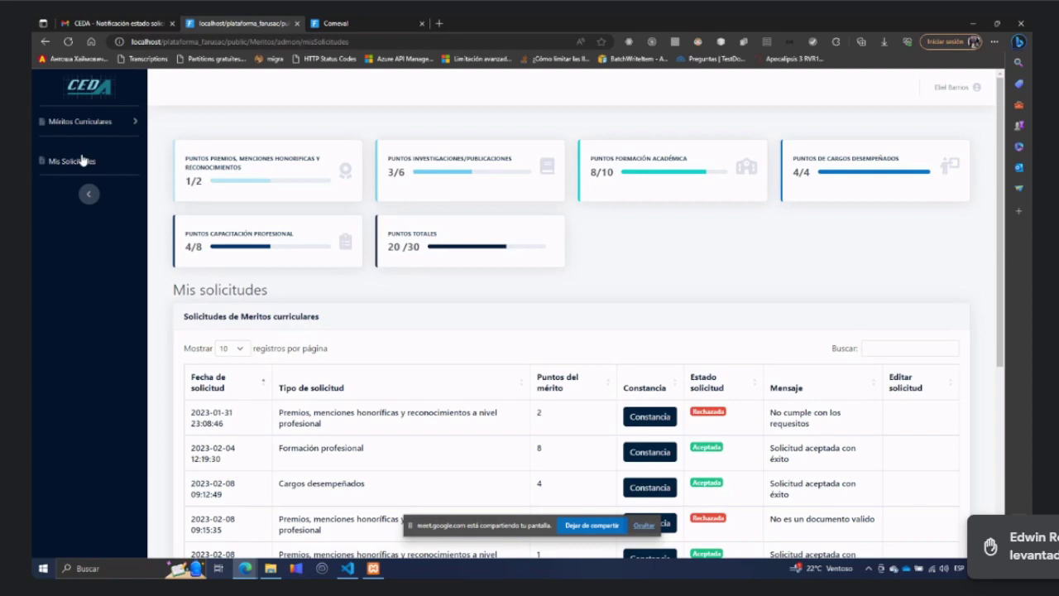
left_click(89, 125)
left_click(88, 207)
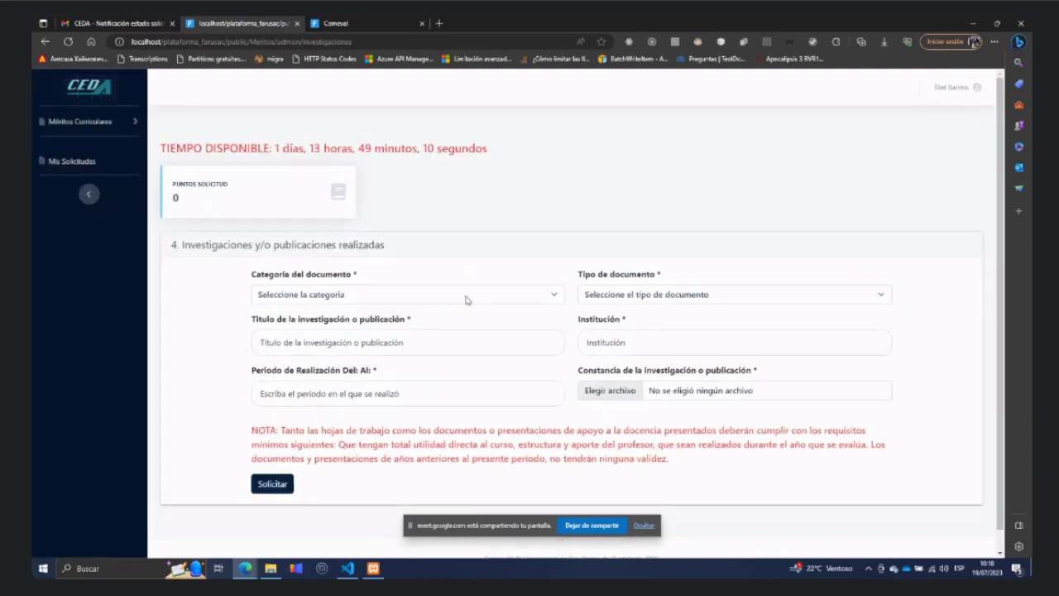
left_click(467, 300)
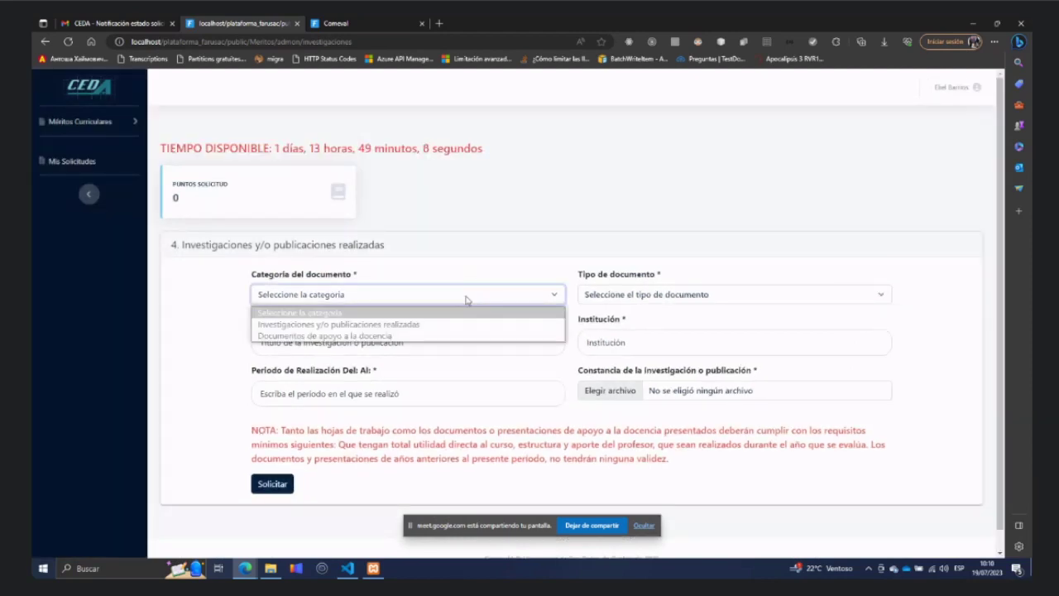
left_click(534, 323)
left_click(592, 296)
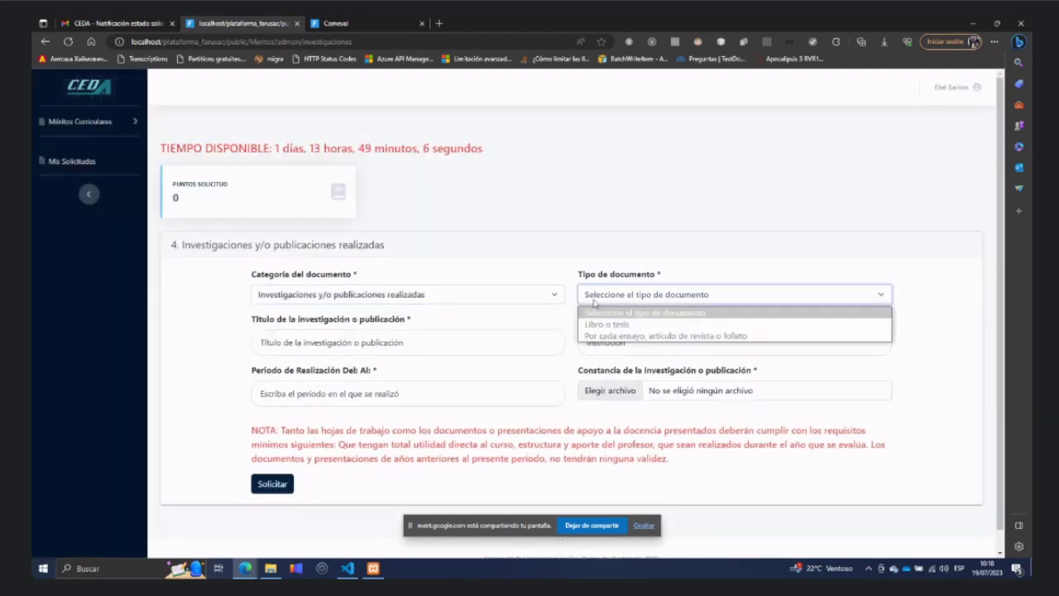
left_click(549, 277)
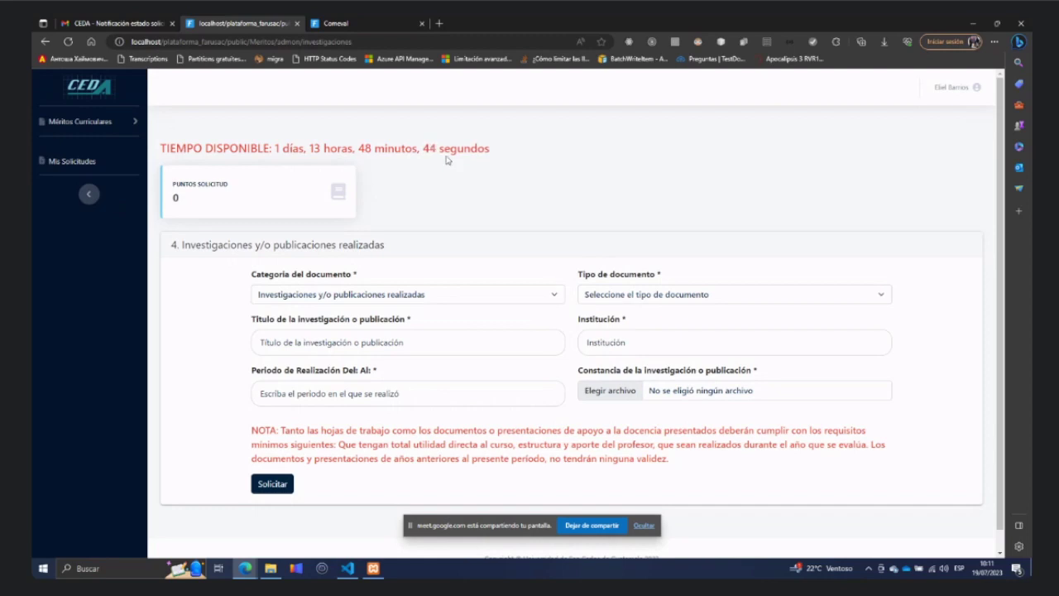
Open Mis Solicitudes and review the points summary together with the points, statuses and messages of the listed requests.
left_click(104, 165)
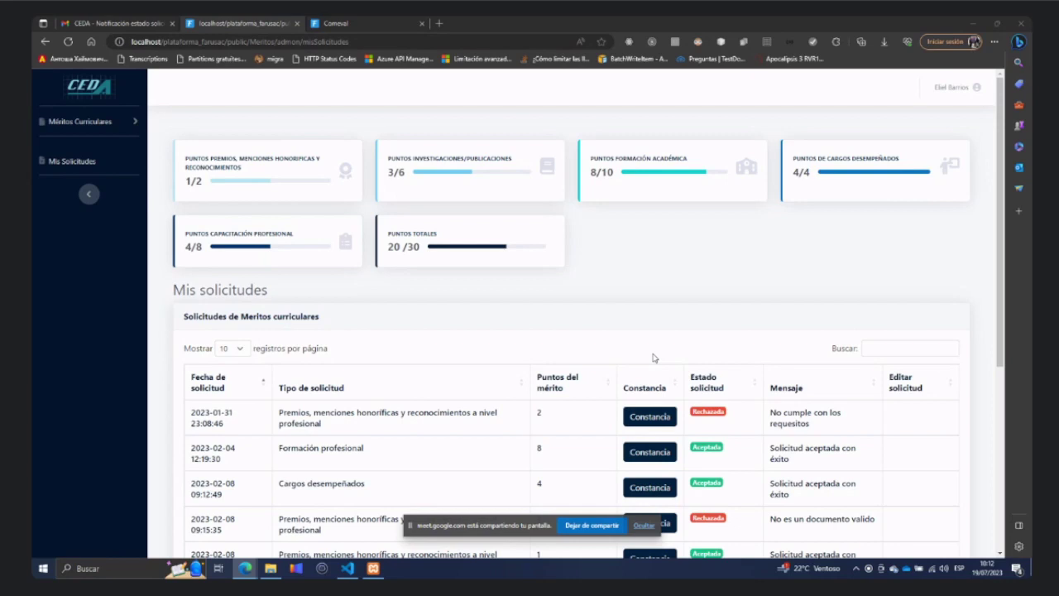
scroll(653, 357, "down", 1)
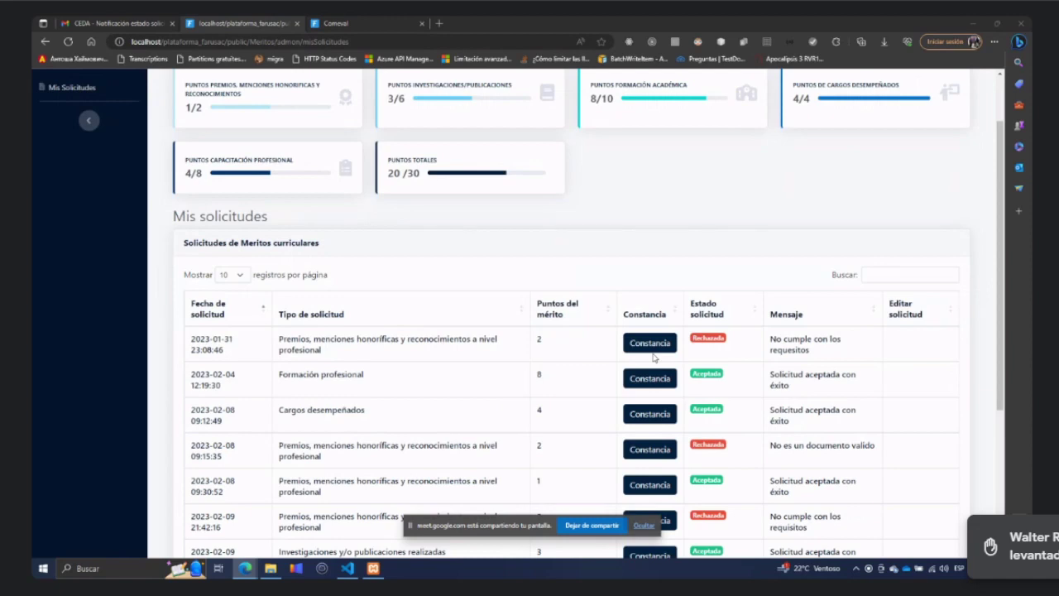
scroll(653, 357, "up", 1)
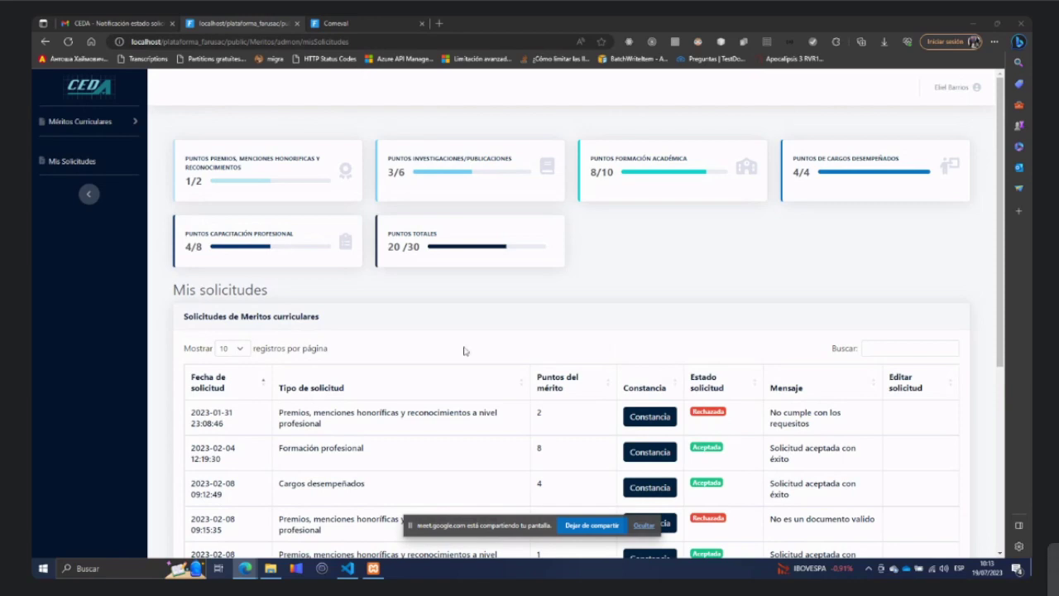
scroll(496, 364, "down", 2)
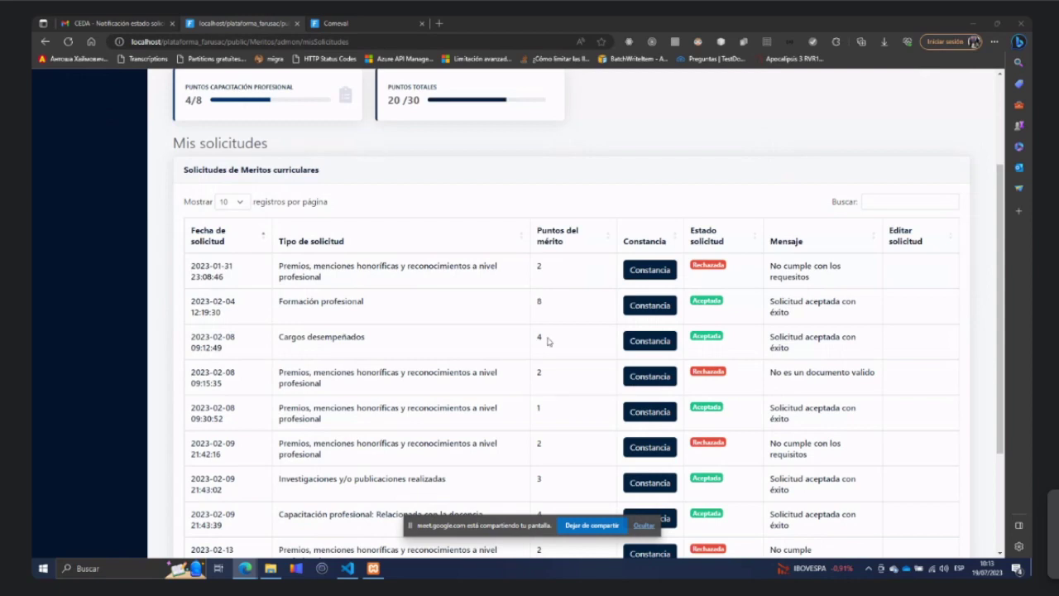
scroll(547, 341, "down", 1)
scroll(567, 291, "up", 3)
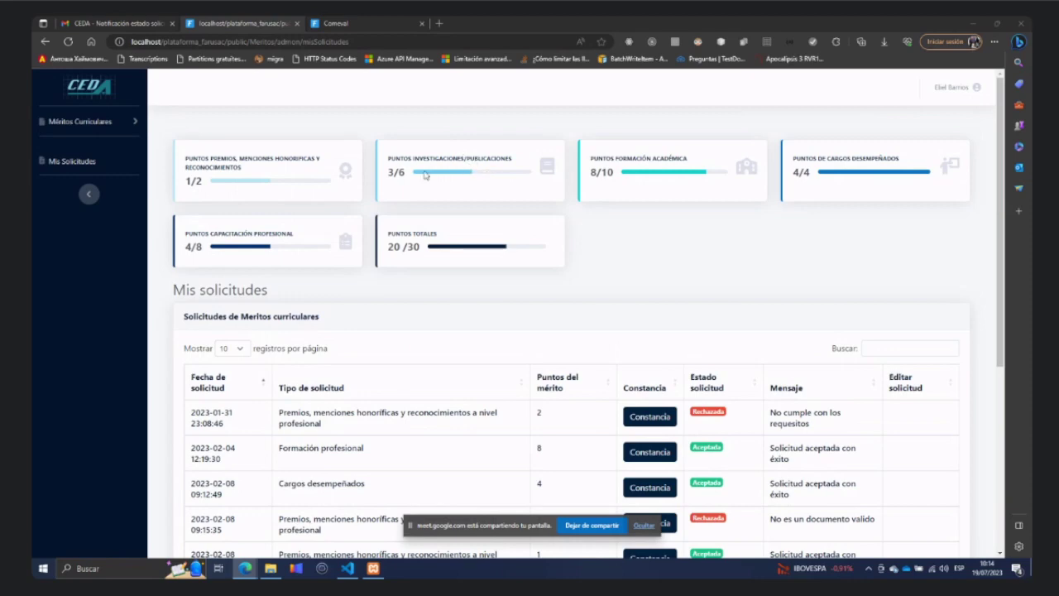
scroll(511, 351, "down", 5)
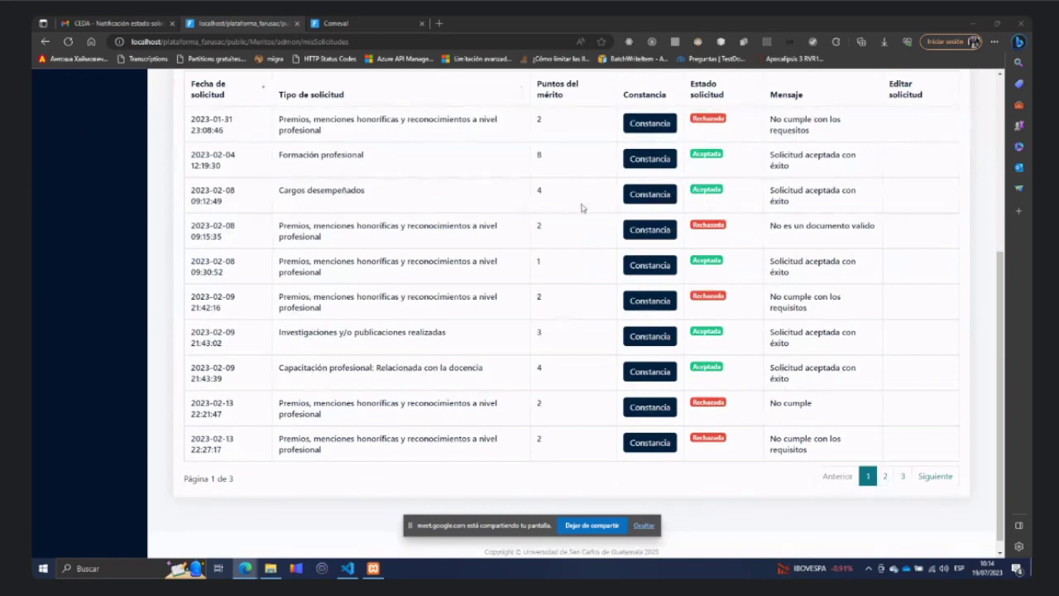
scroll(579, 296, "up", 3)
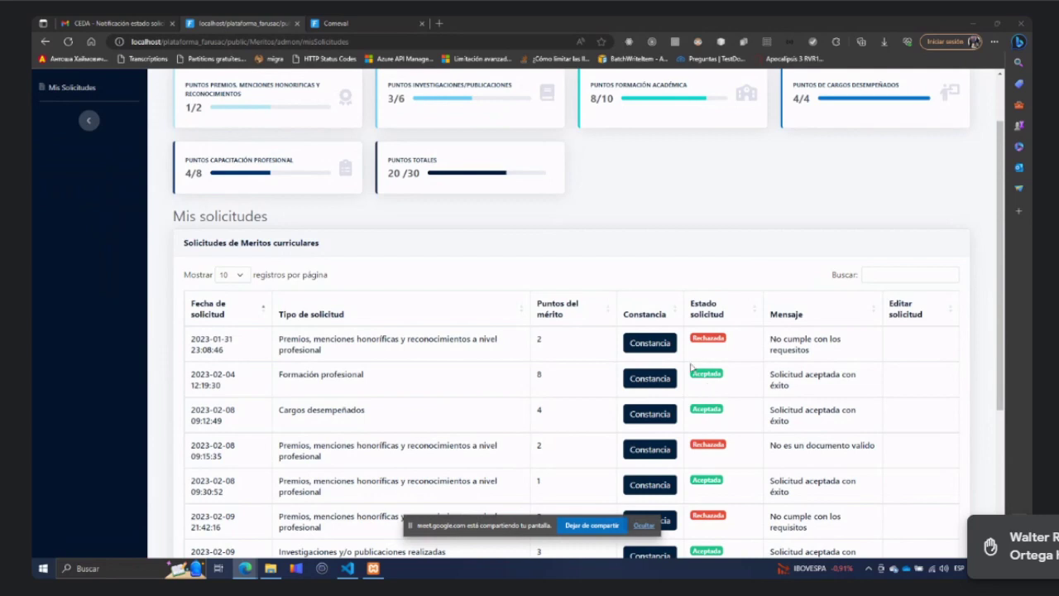
scroll(686, 367, "up", 1)
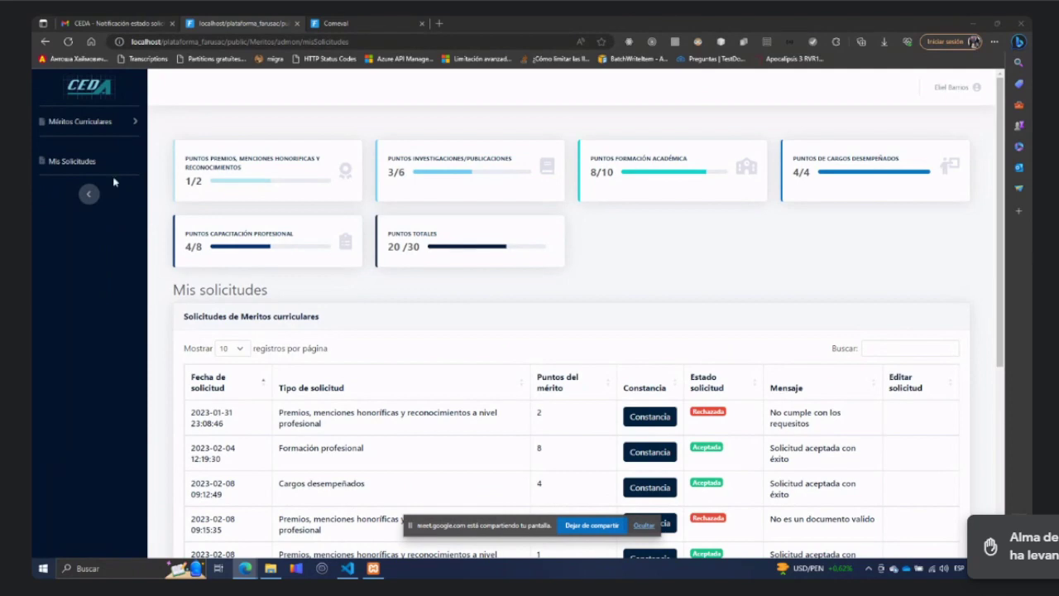
Open the Capacitación profesional request form and examine the available time countdown above it.
left_click(123, 122)
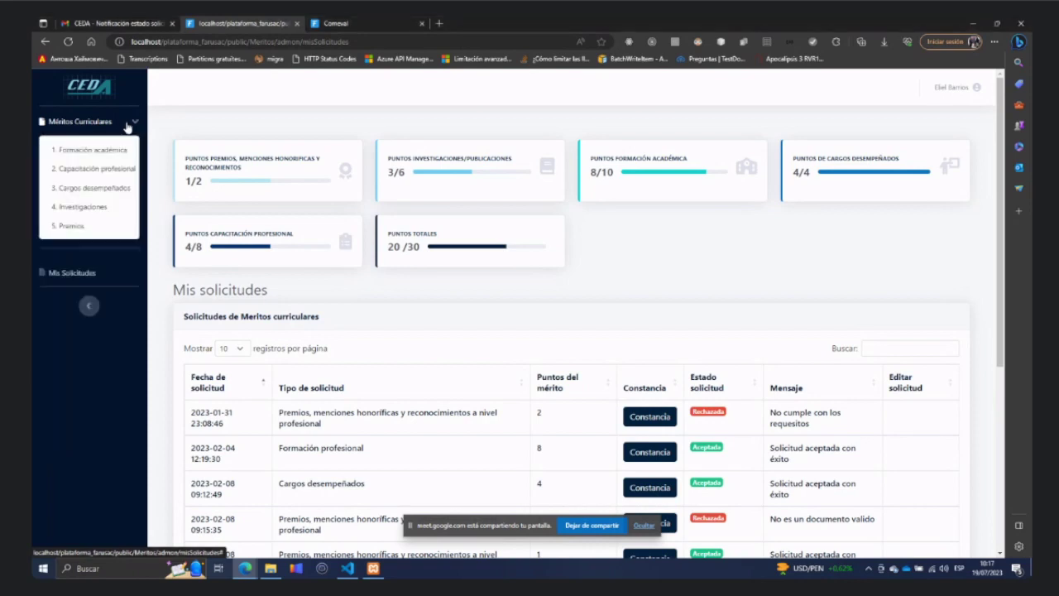
left_click(112, 169)
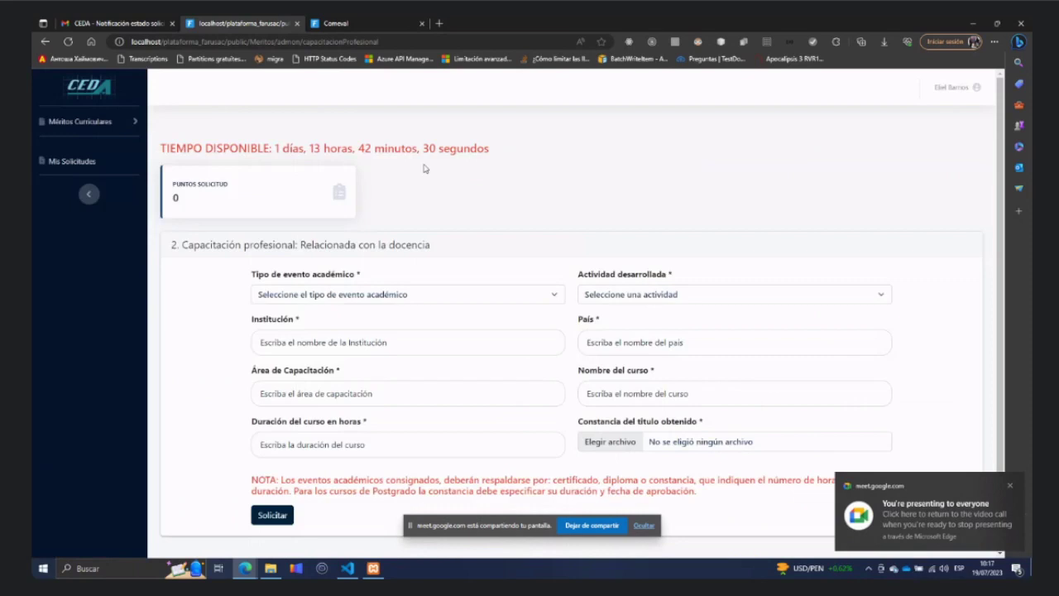
left_click_drag(423, 168, 423, 157)
left_click_drag(276, 149, 160, 149)
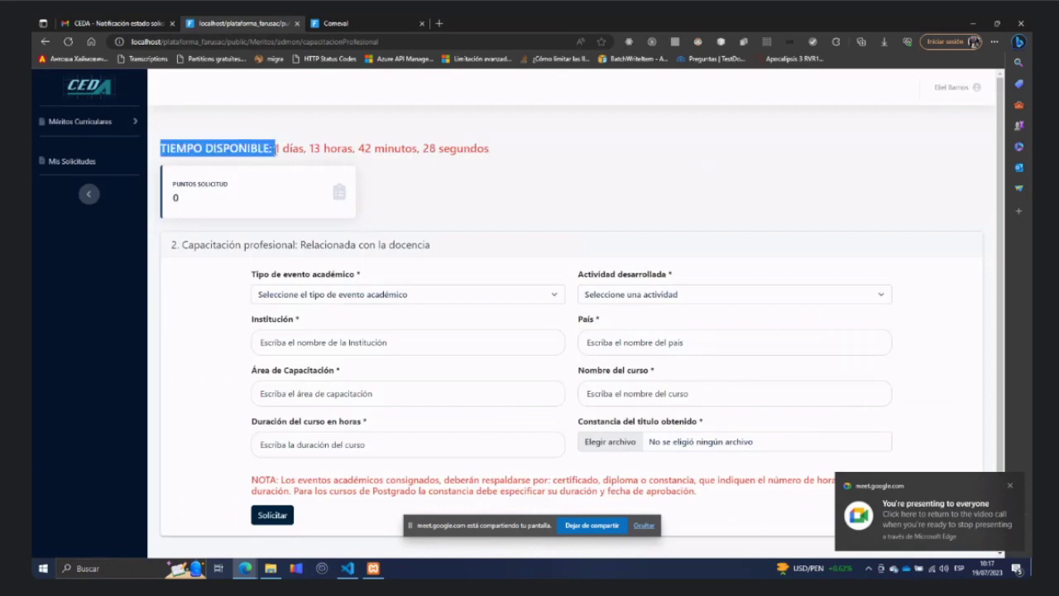
left_click_drag(275, 149, 321, 162)
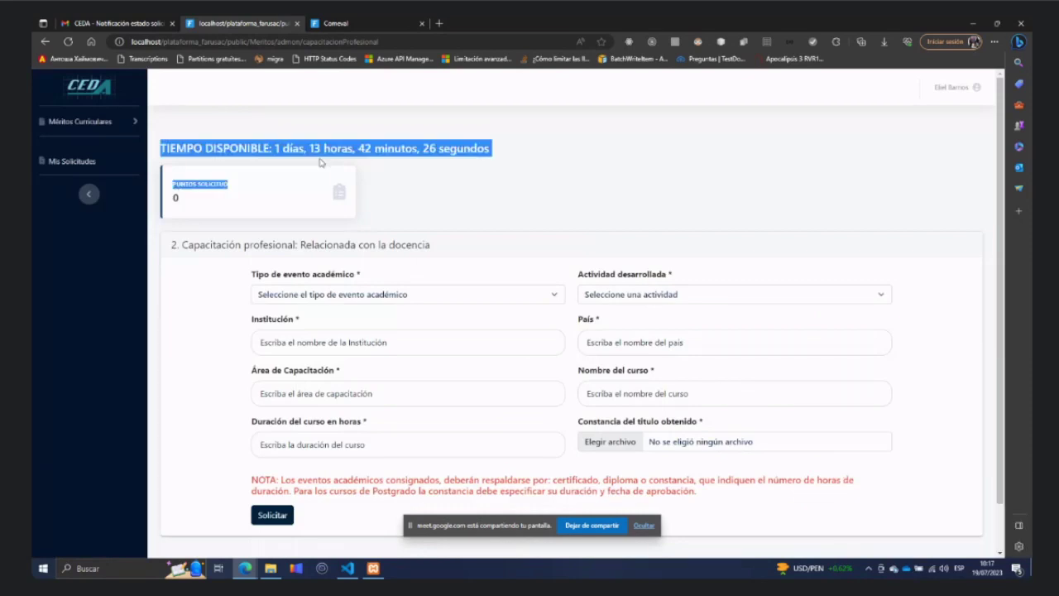
left_click_drag(160, 149, 287, 143)
left_click(422, 164)
left_click_drag(160, 149, 496, 148)
left_click(544, 227)
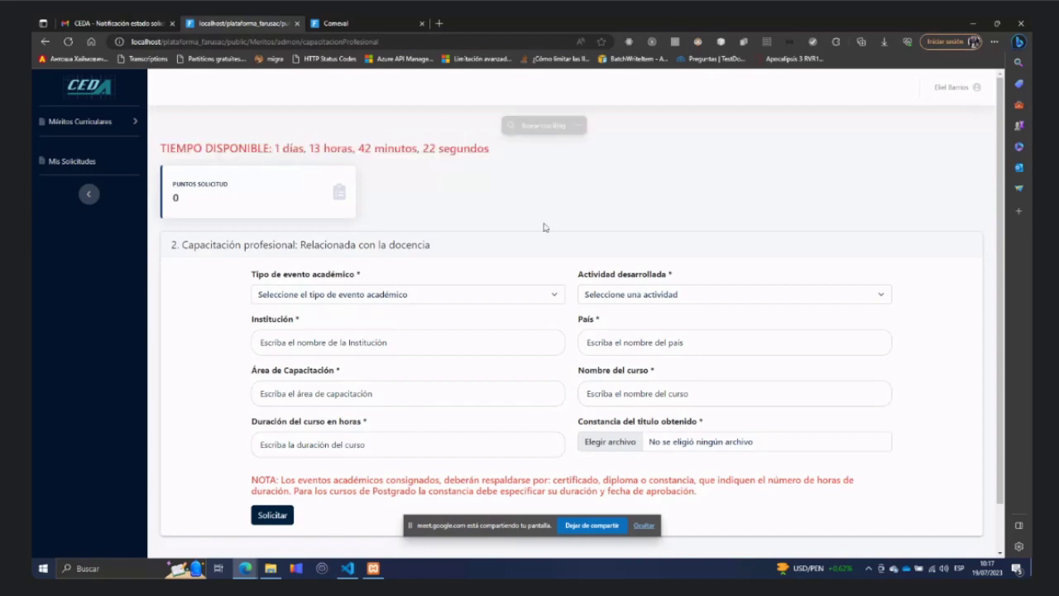
Check the current date in the system calendar and compare it with the form's remaining time.
left_click(988, 573)
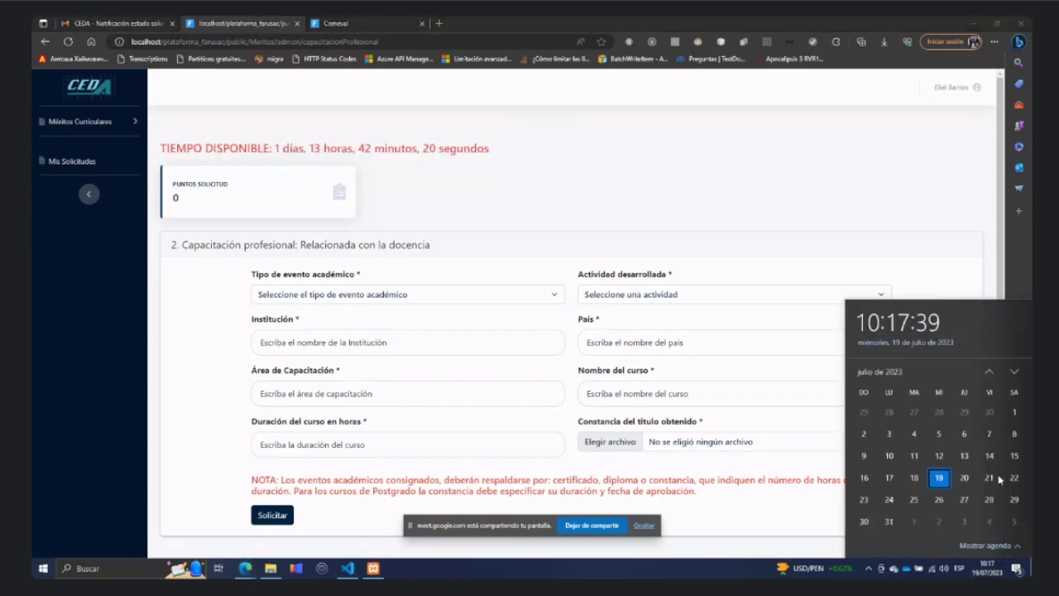
left_click(596, 287)
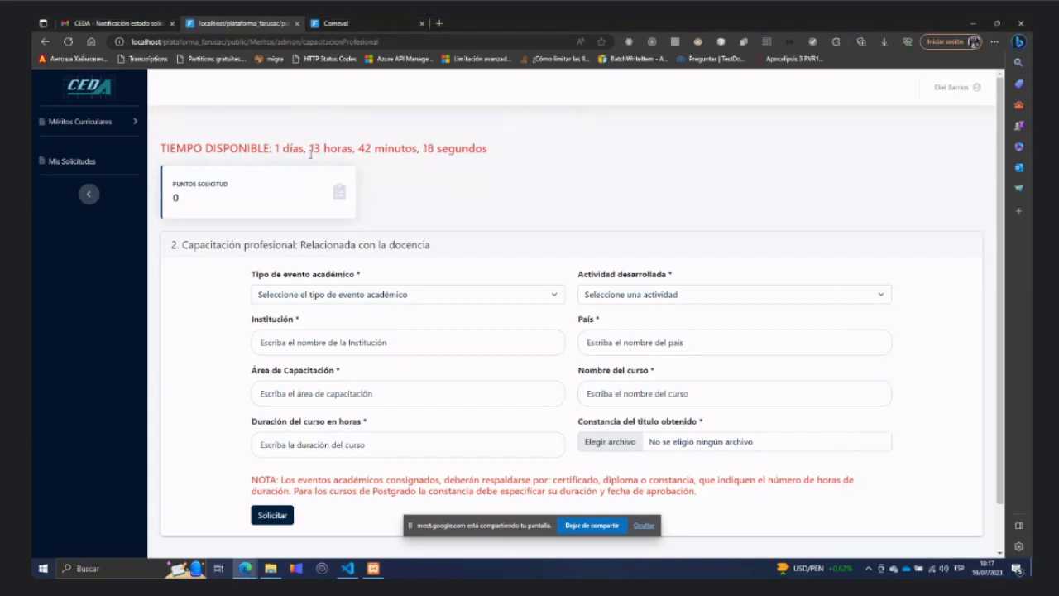
left_click_drag(273, 148, 489, 146)
left_click_drag(488, 149, 232, 153)
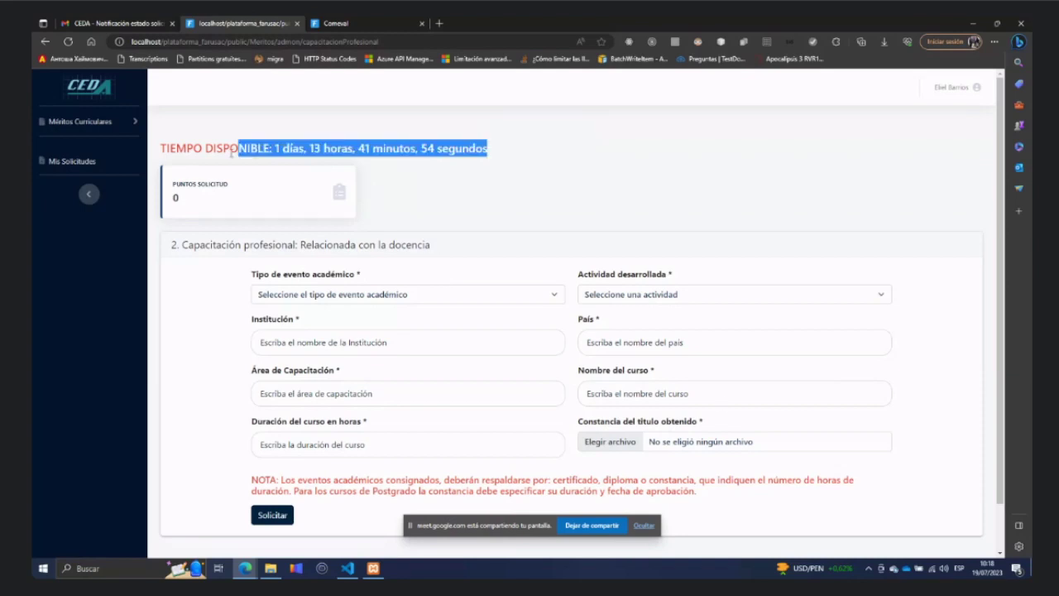
left_click_drag(161, 149, 537, 163)
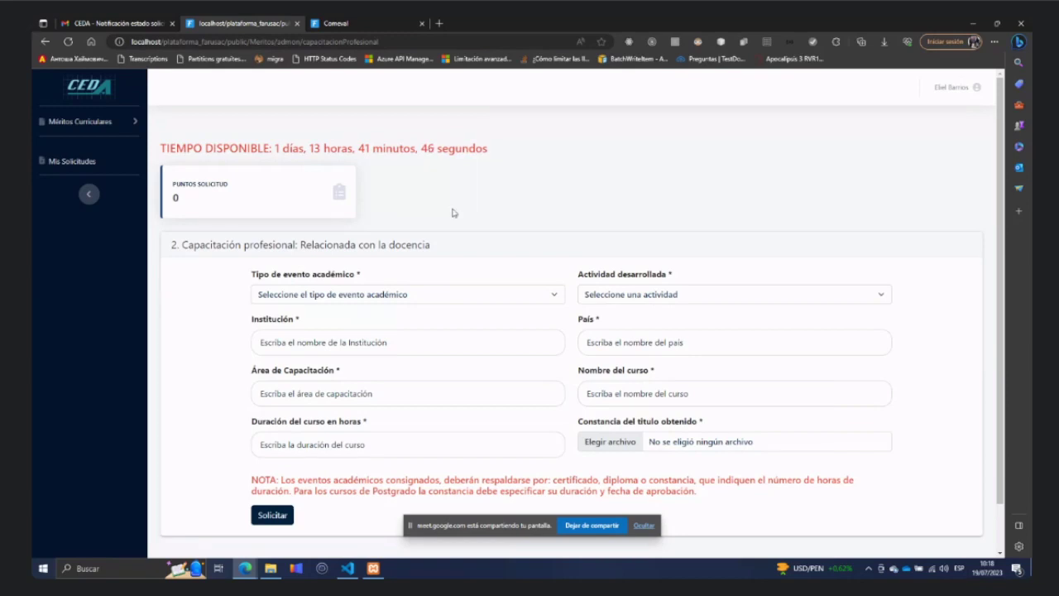
Look at the CEDA login page and return to the Capacitación profesional form.
left_click(339, 23)
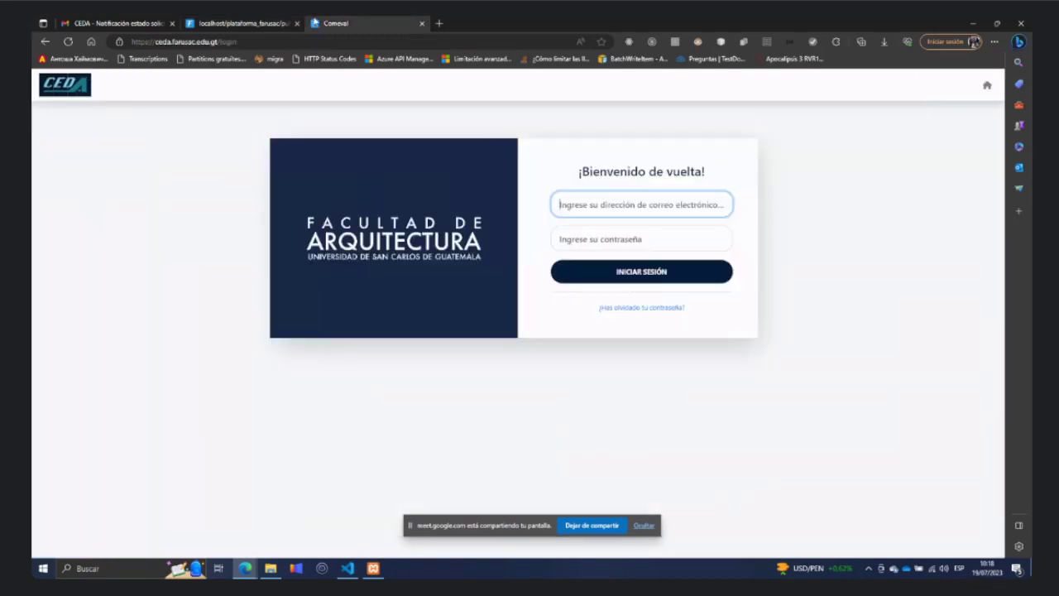
left_click(240, 23)
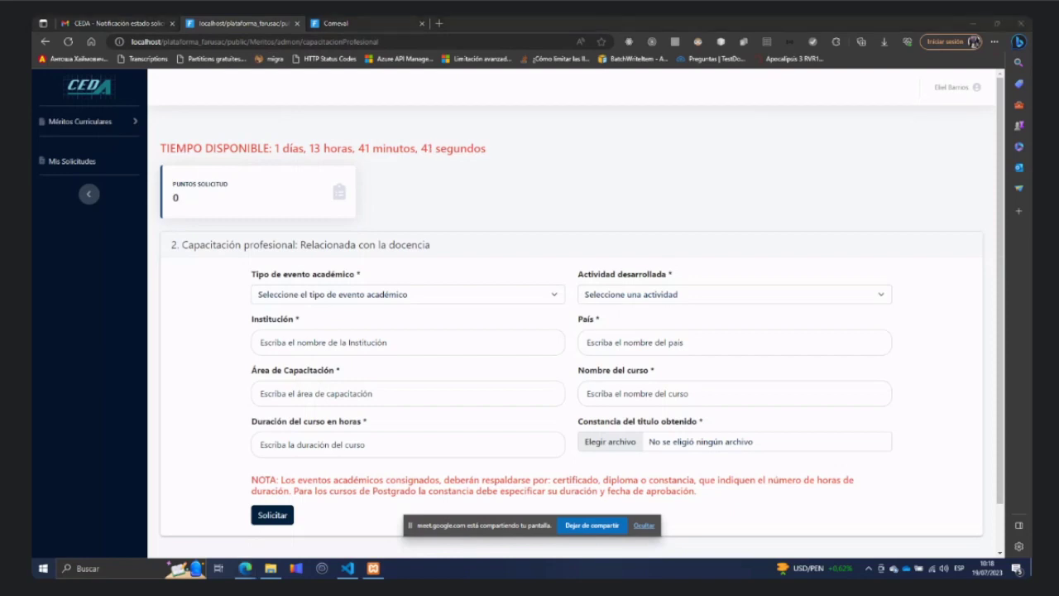
key("super+d")
key("super+d")
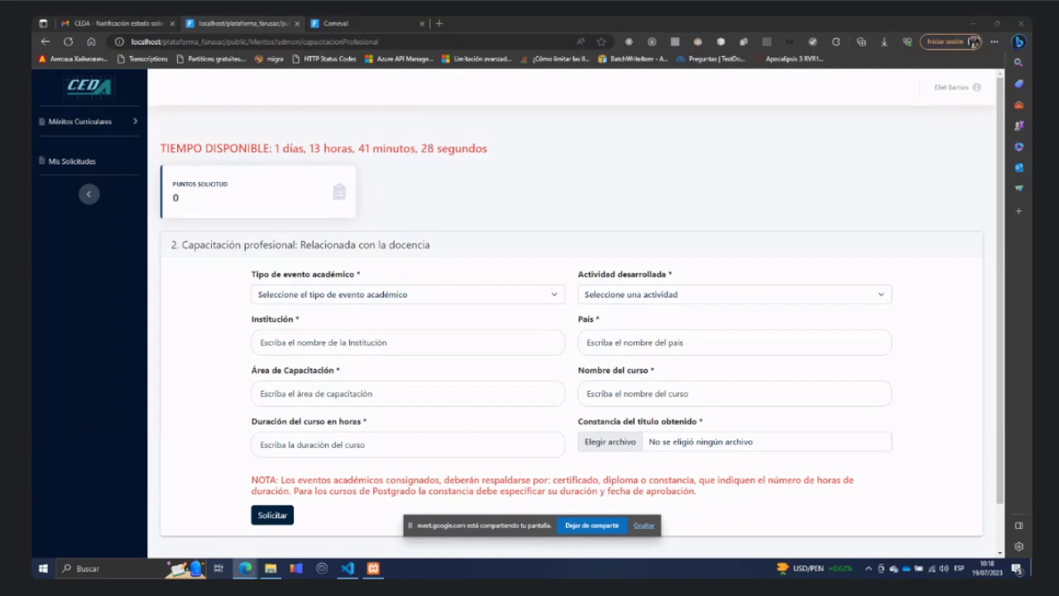
Reload the Capacitación profesional form and examine the refreshed available time countdown.
left_click(70, 43)
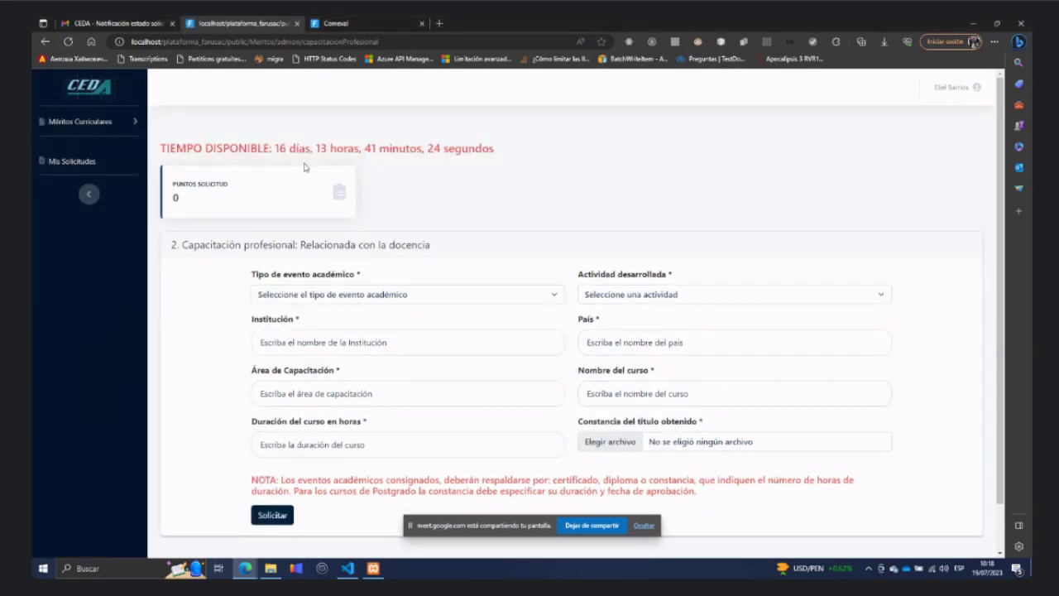
left_click_drag(495, 148, 458, 145)
triple_click(459, 145)
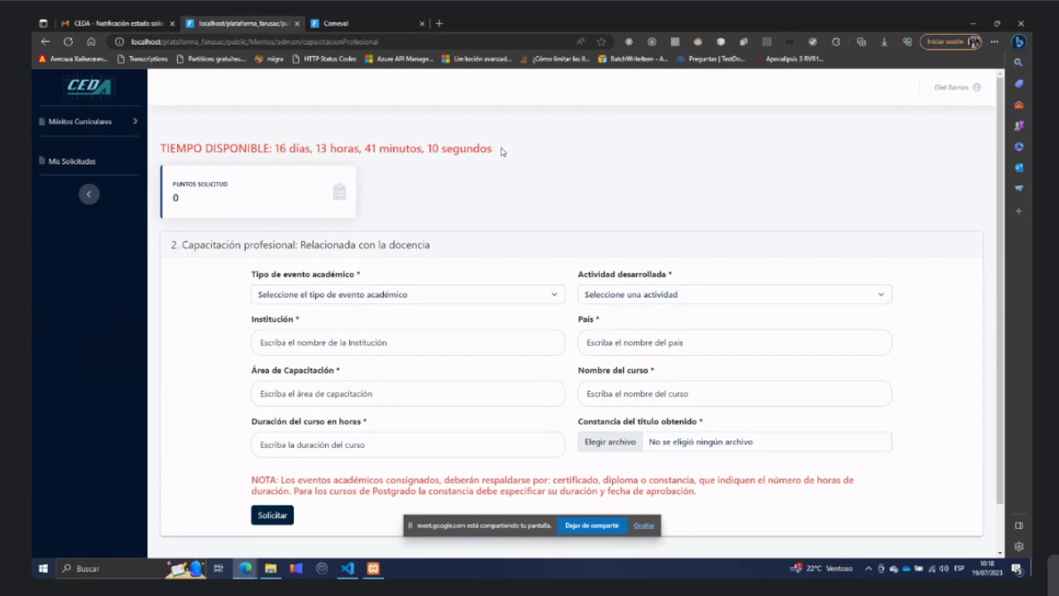
left_click_drag(160, 148, 502, 135)
left_click(460, 170)
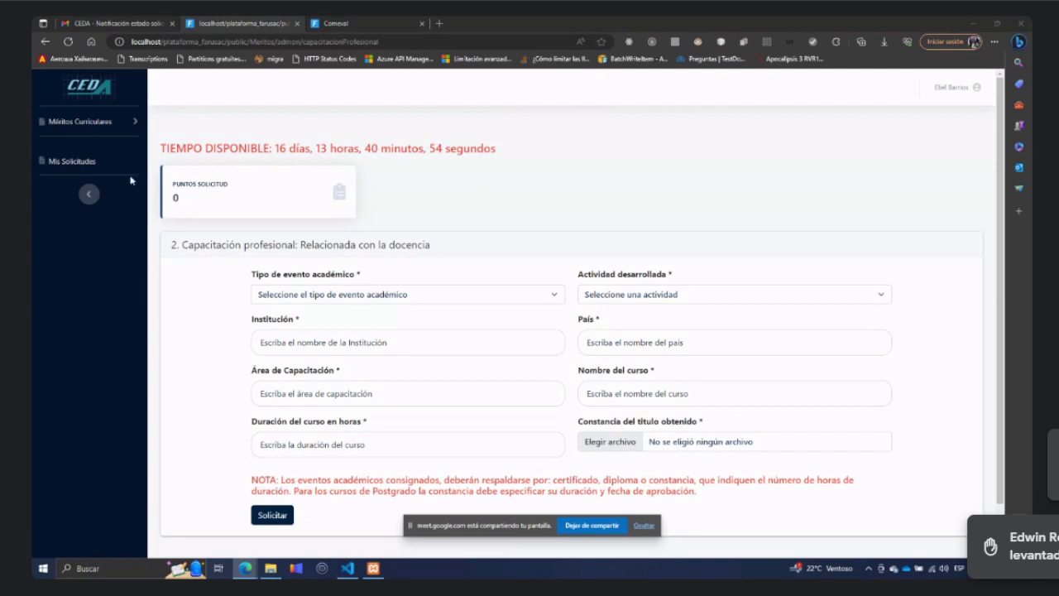
Revisit Mis Solicitudes and the Capacitación profesional form, ending back at the request list.
left_click(87, 162)
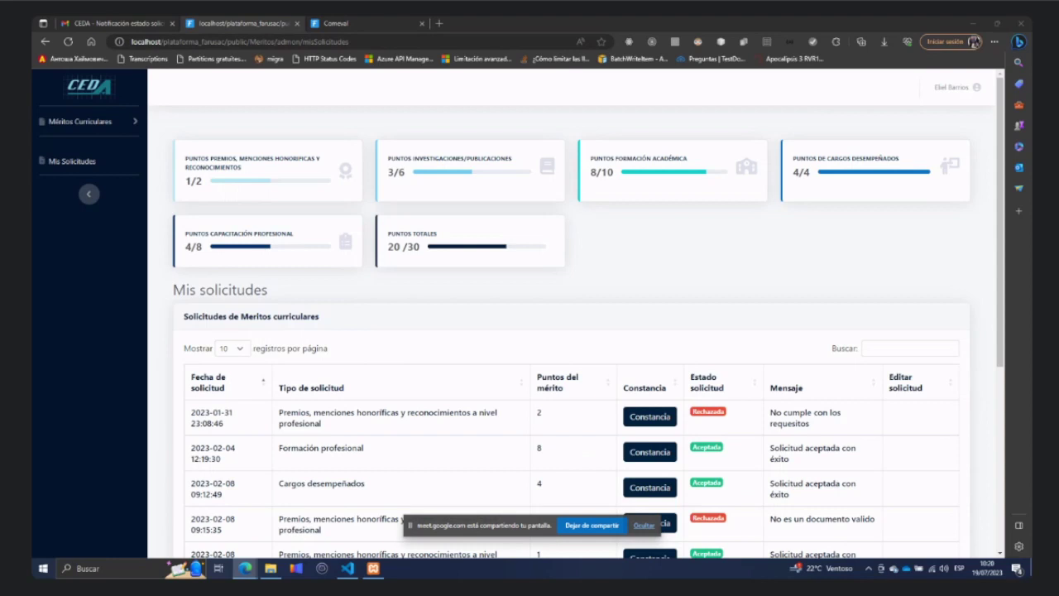
left_click(110, 123)
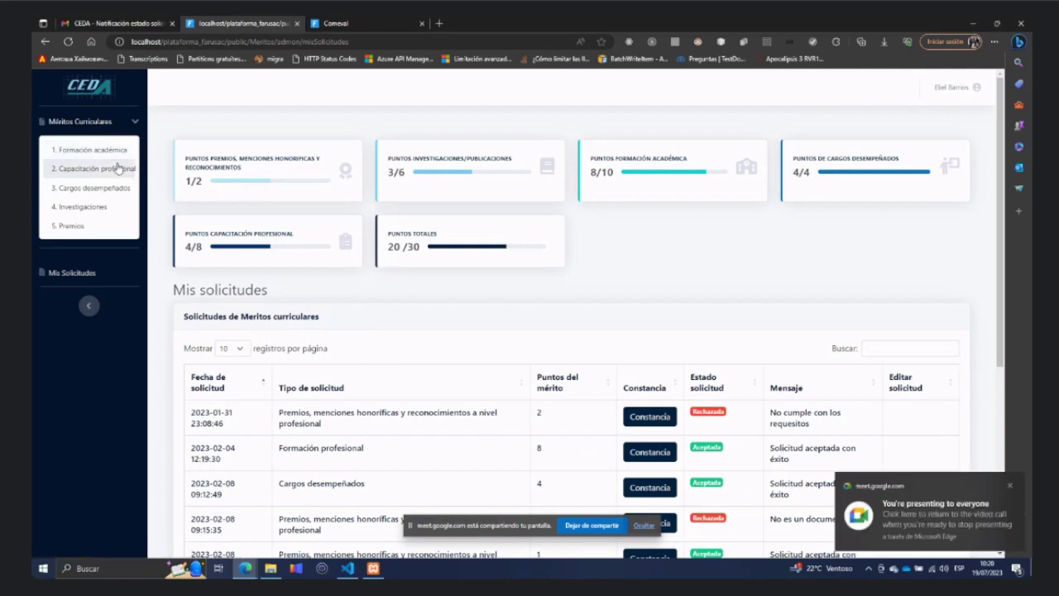
left_click(118, 168)
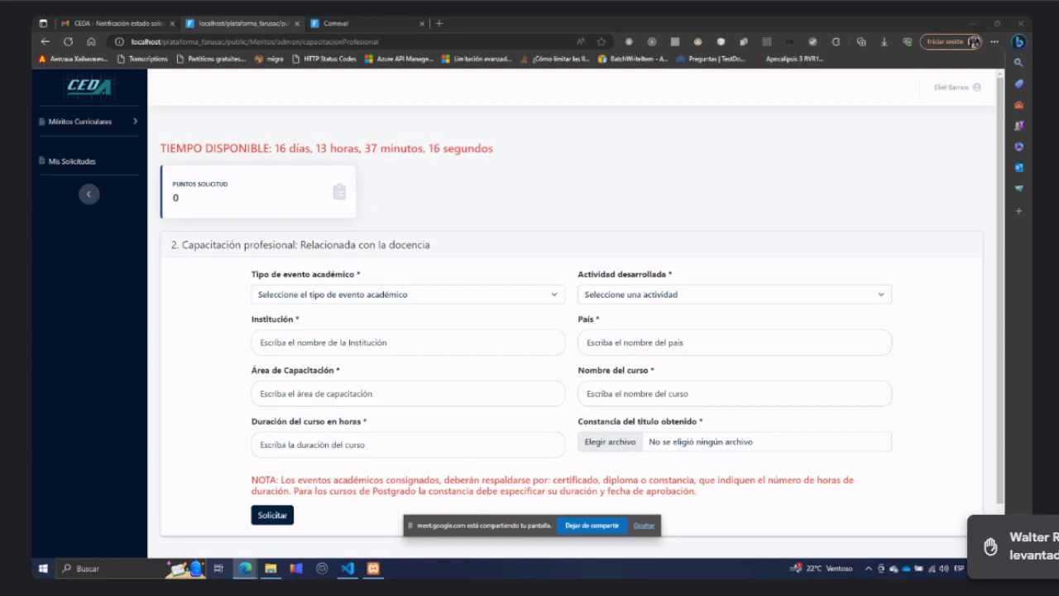
left_click(74, 162)
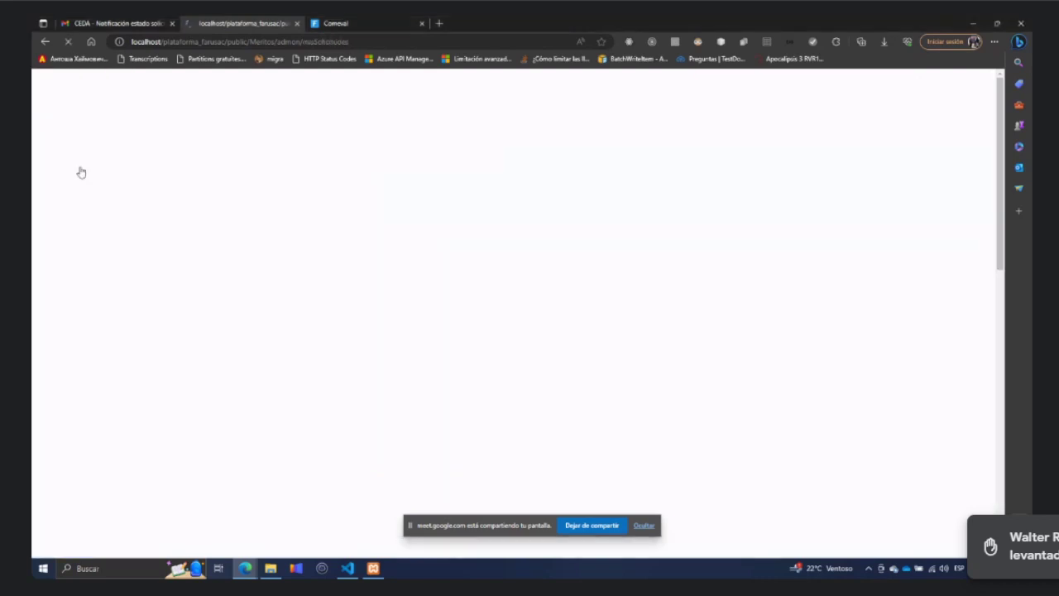